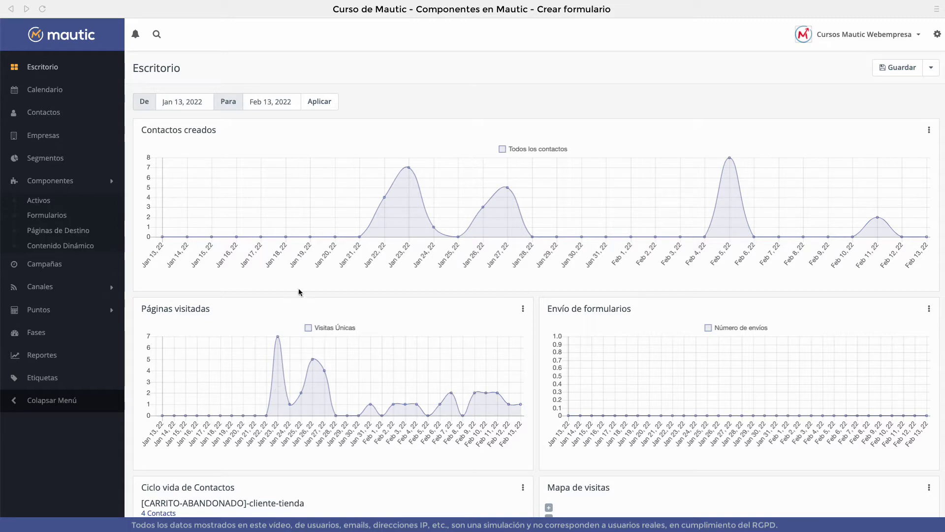
Review the contacts list, comparing the anonymous visitors with the identified contacts
click(78, 113)
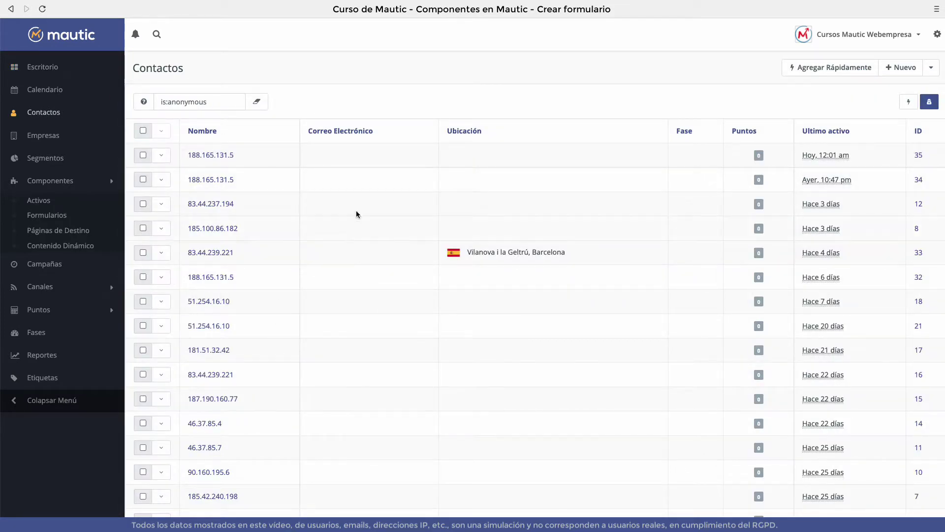
scroll(237, 423, down, 3)
scroll(238, 418, up, 3)
click(928, 103)
scroll(230, 207, down, 2)
scroll(230, 217, up, 3)
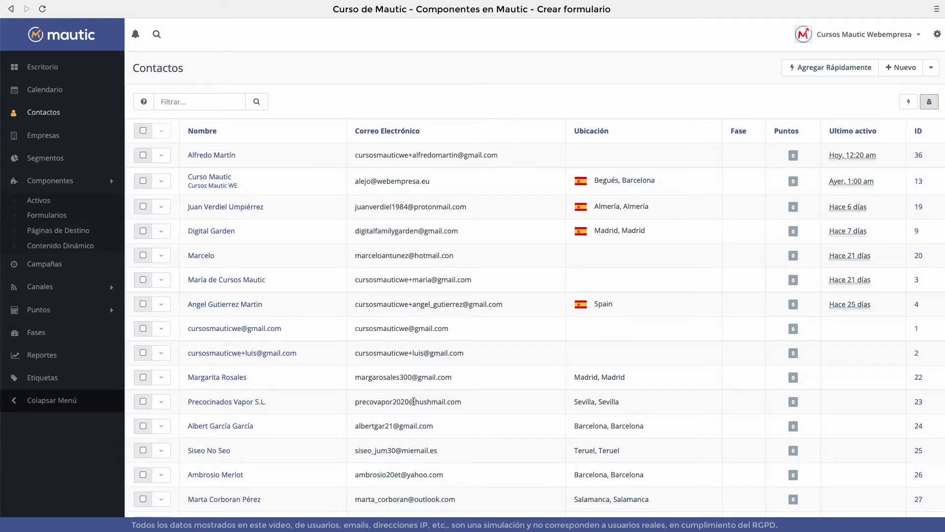
click(929, 102)
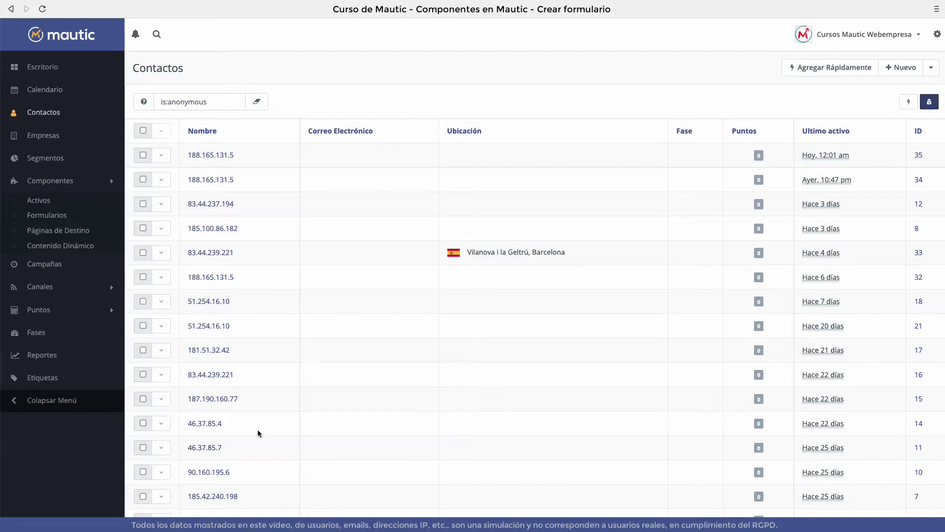
Examine the event history of the third anonymous visitor in the contacts list
click(219, 204)
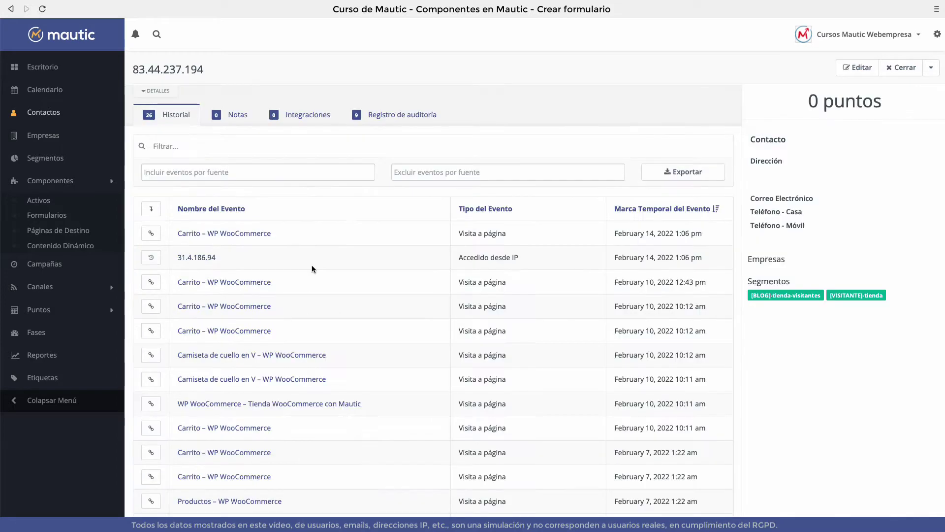
scroll(311, 268, down, 10)
scroll(309, 271, up, 10)
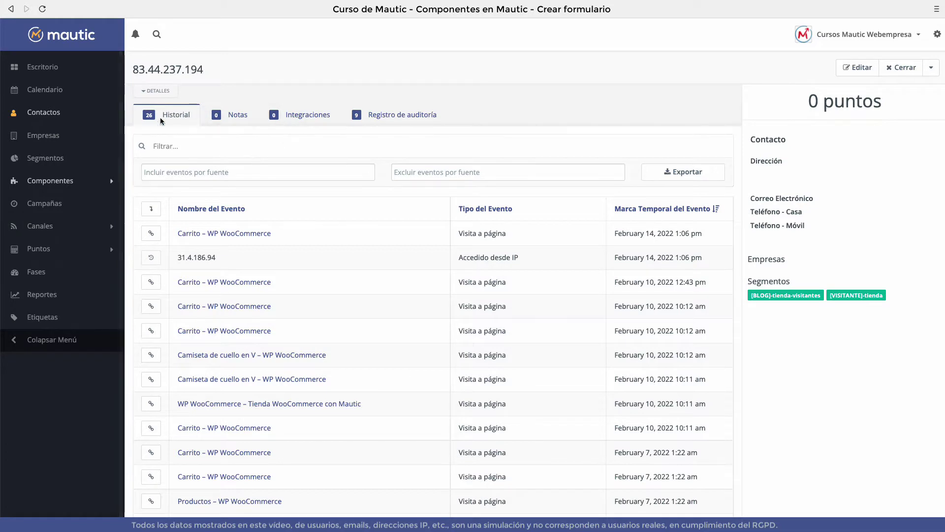
Create a new form of the type Formulario Independiente in the forms component
click(58, 182)
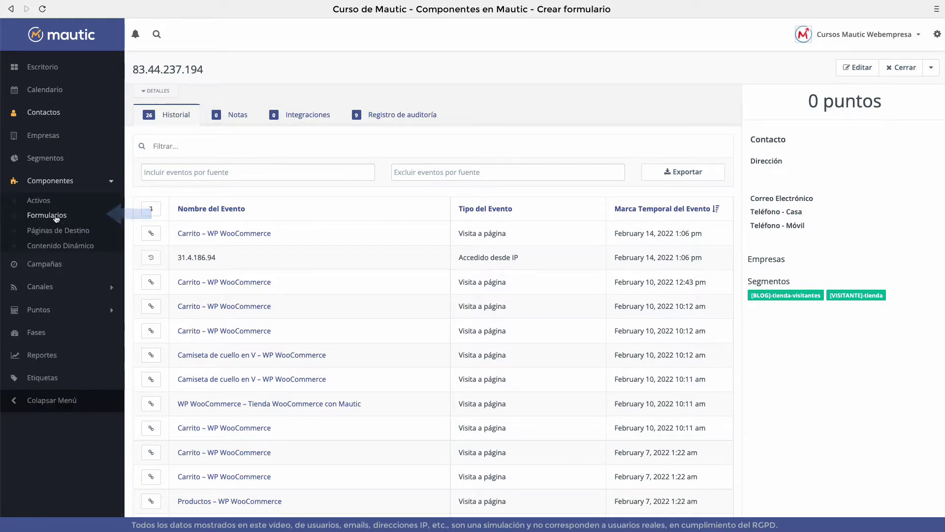
click(55, 215)
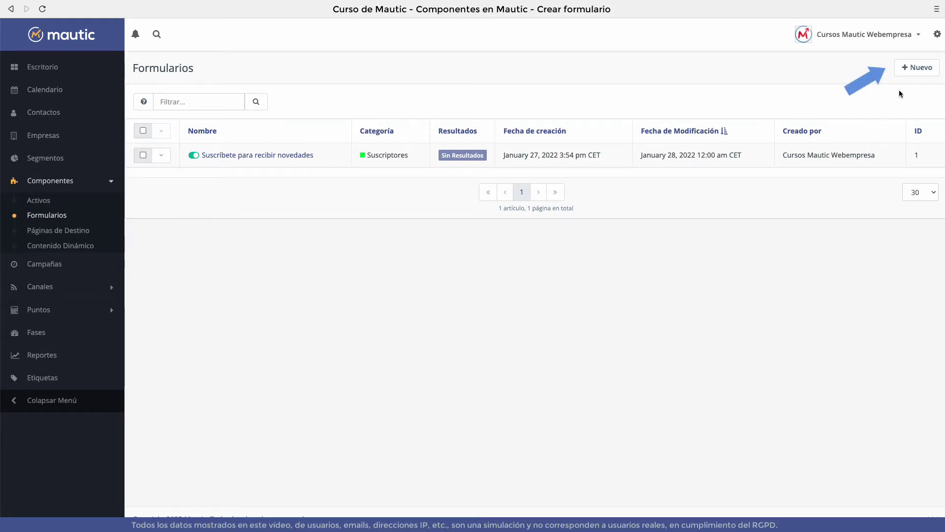
click(918, 72)
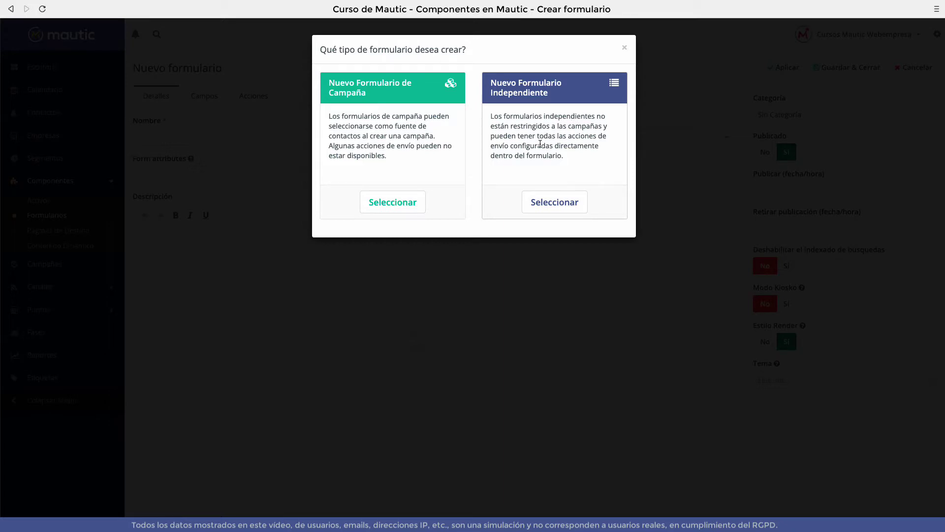
click(562, 203)
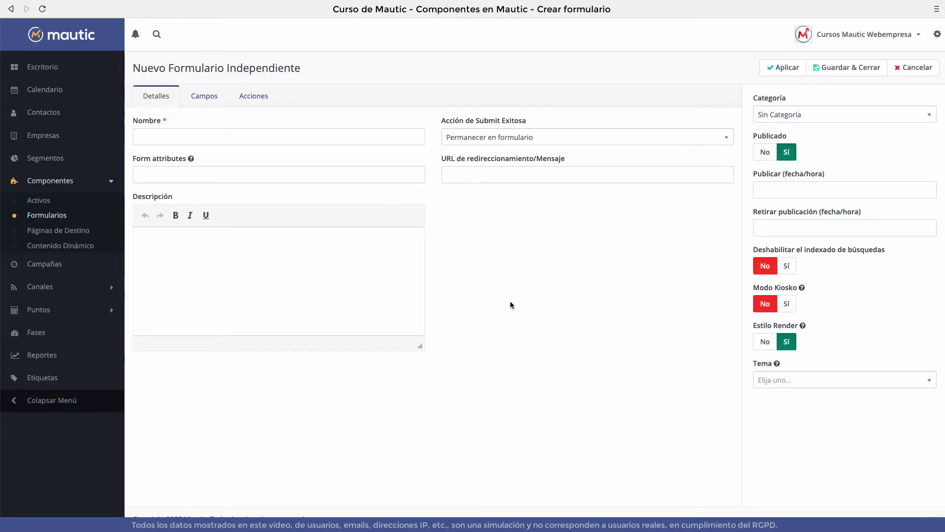
Name the form "Descarga tu ebook sobre Mautic"
click(222, 135)
text(Descarga tu ebook sobre Mautic)
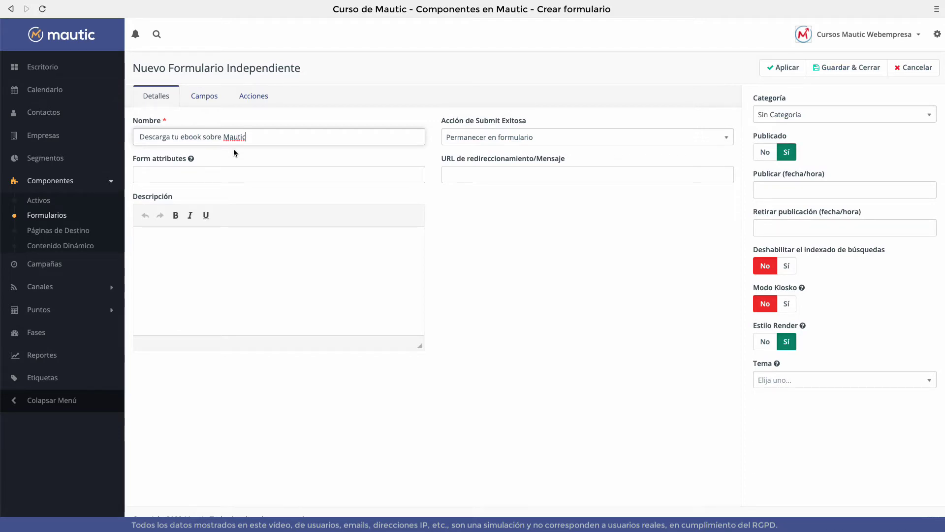
click(230, 470)
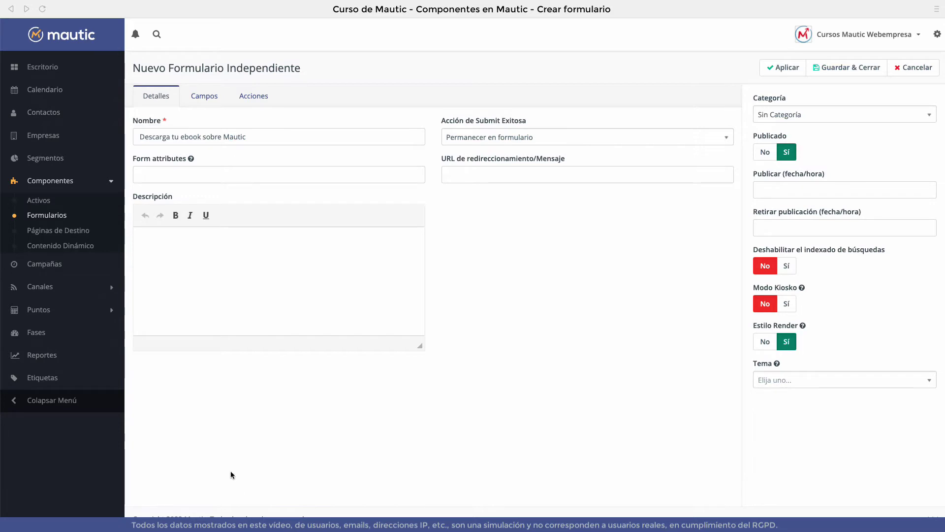
Set the description to "Formulario incrustado en landing para que el usuario se descargue un ebook después de dejar su nombre y email."
click(211, 240)
text(Formulario incrustado en landing para que el usuario se descargue un ebook después de dejar su nombre y email.)
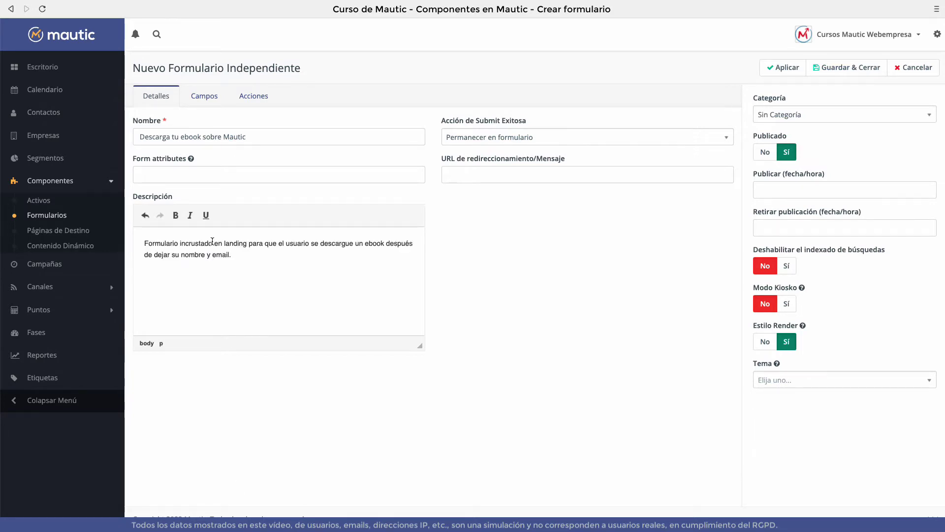
key(BackSpace)
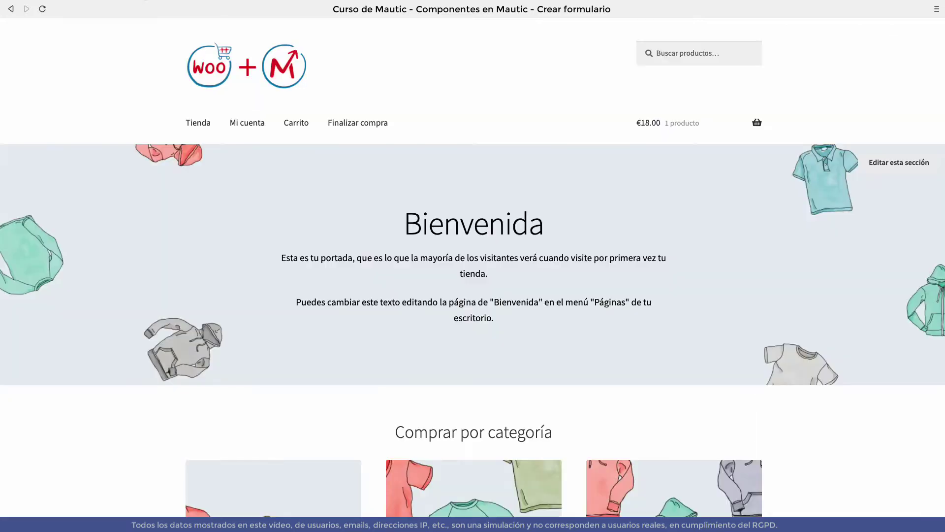
scroll(424, 242, down, 5)
scroll(424, 242, up, 5)
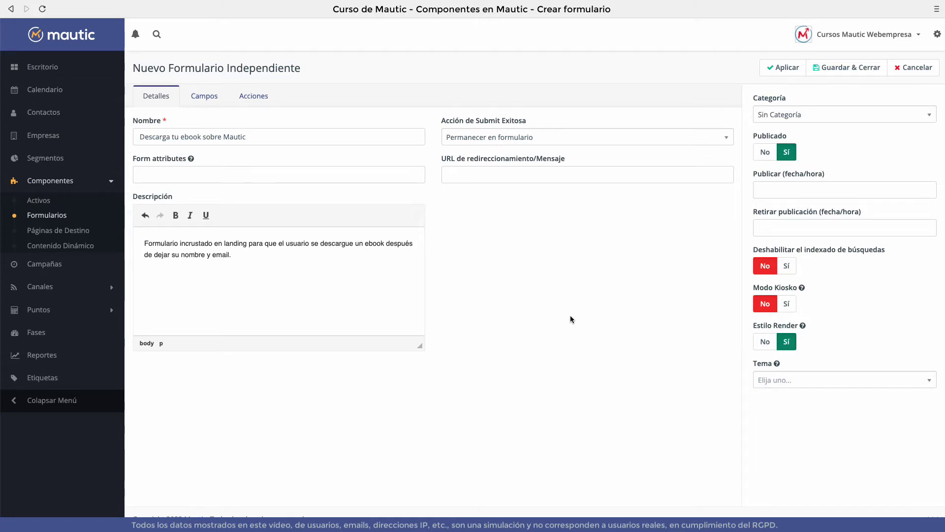
Set the successful submit action to Muestra el mensaje with the message "Muchas gracias!"
click(552, 132)
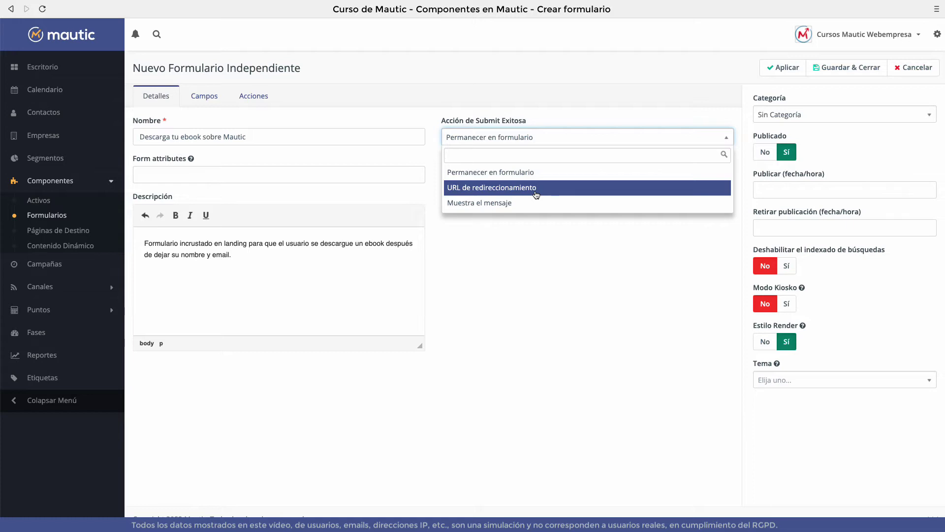
click(522, 205)
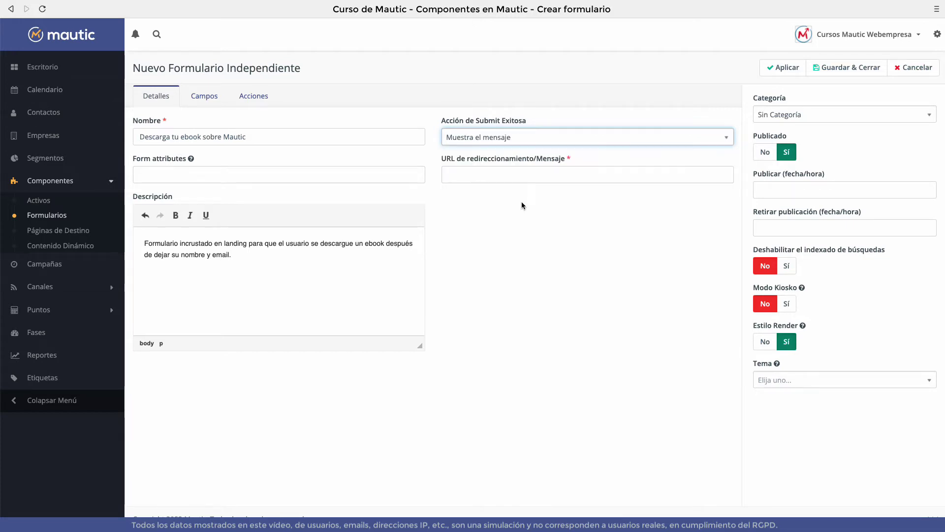
key(Tab)
text(Muchas gracias!)
click(521, 232)
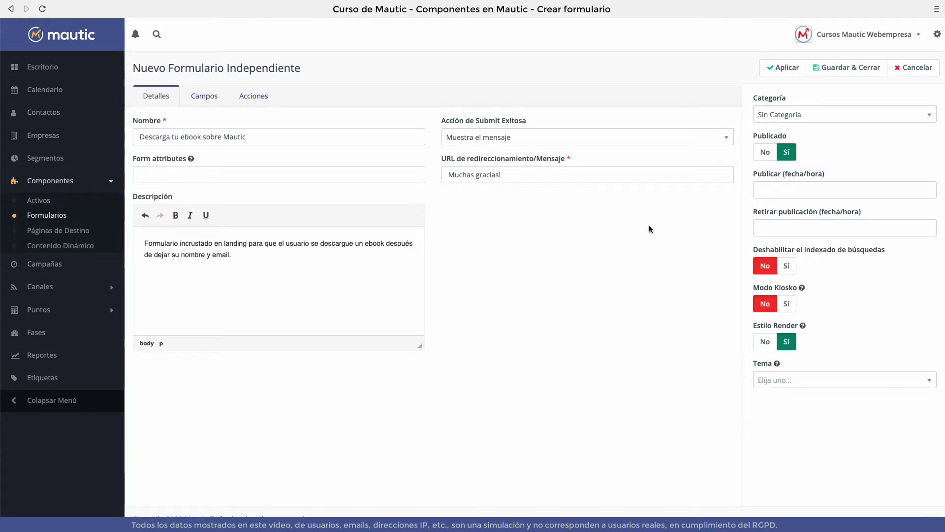
click(584, 175)
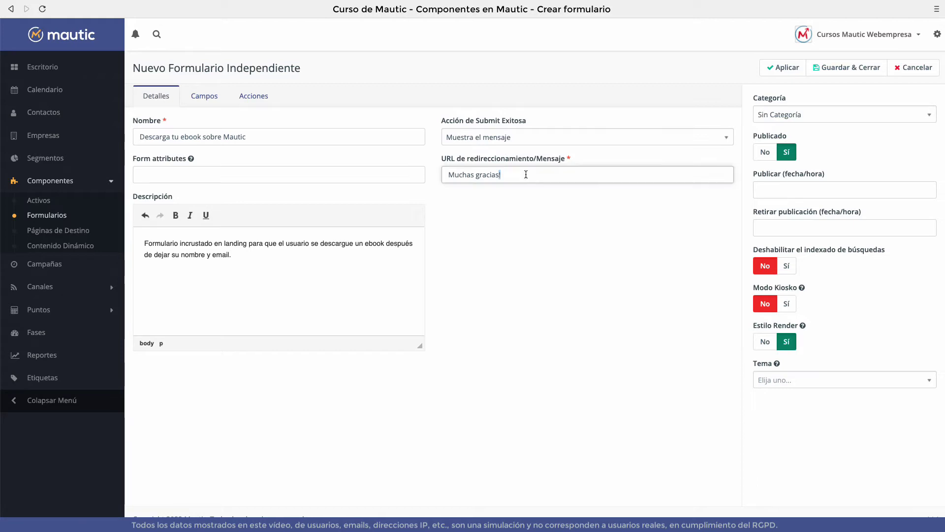
click(539, 138)
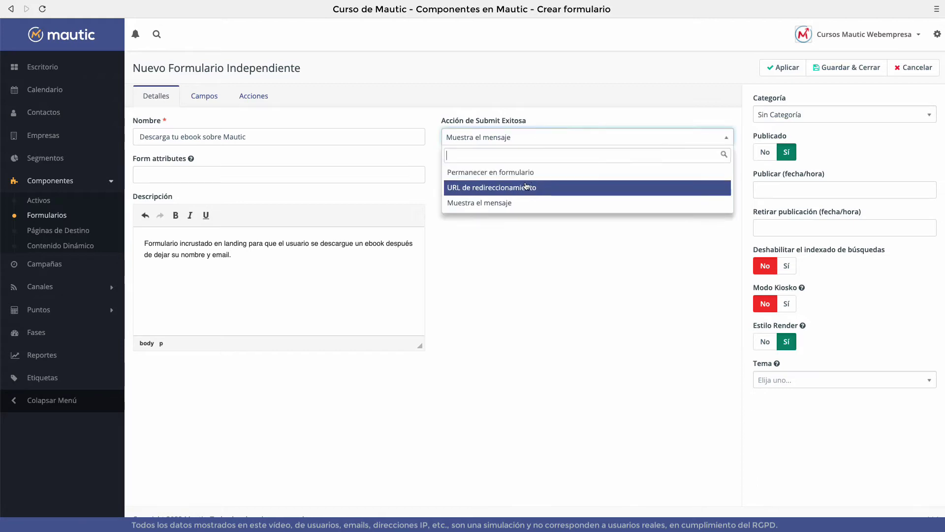
click(525, 184)
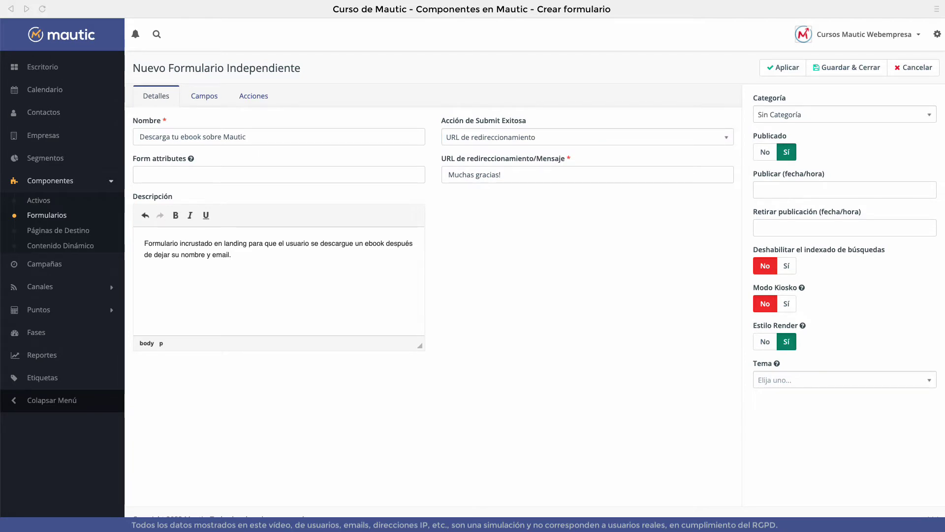
triple_click(516, 173)
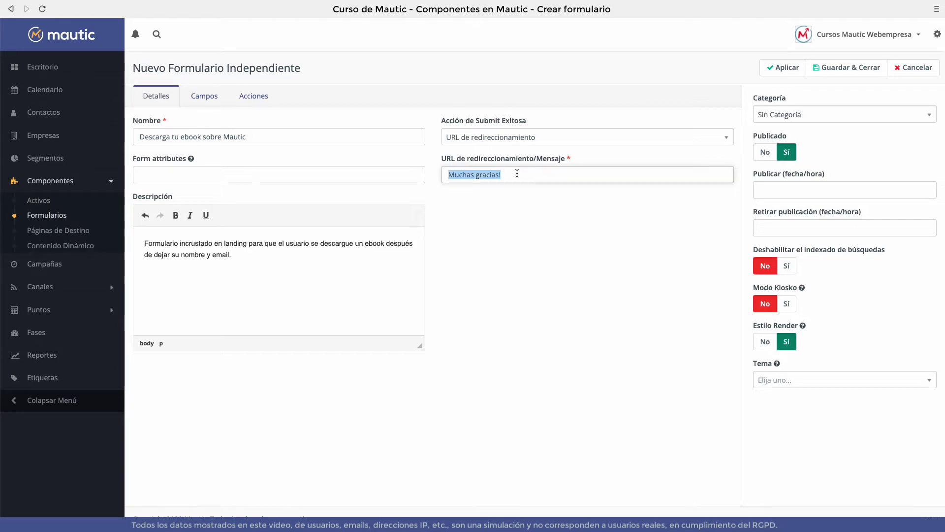
key(BackSpace)
text(https://cursos.webempresa.cloud/woocommerce/gracias/)
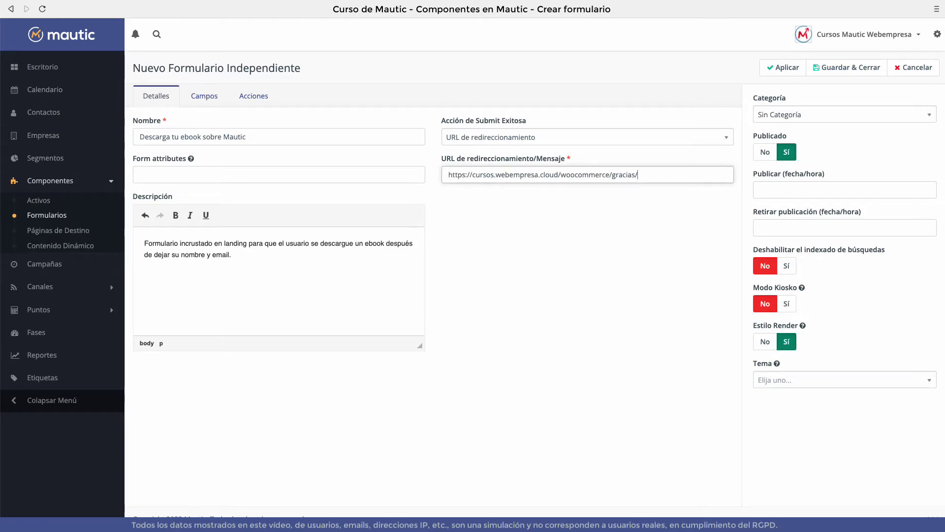
click(542, 210)
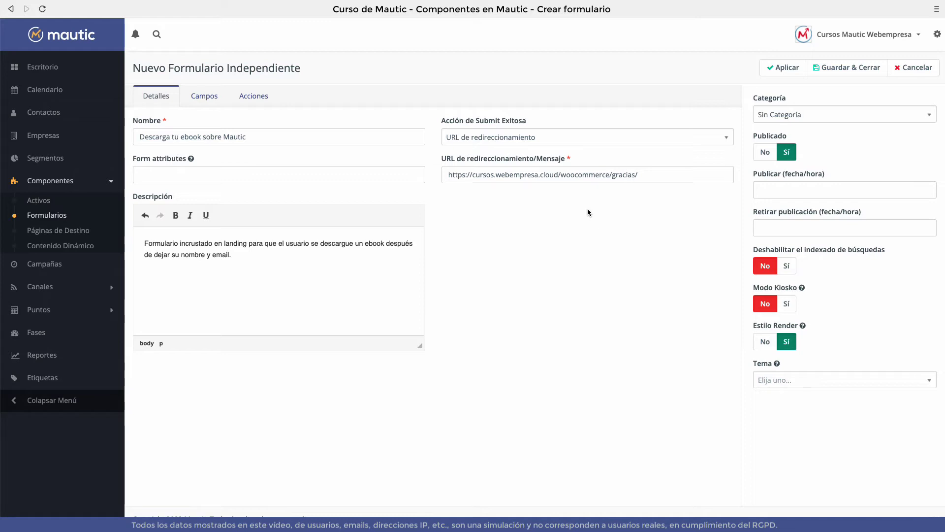
Assign the form to the category Activos descargables
click(854, 117)
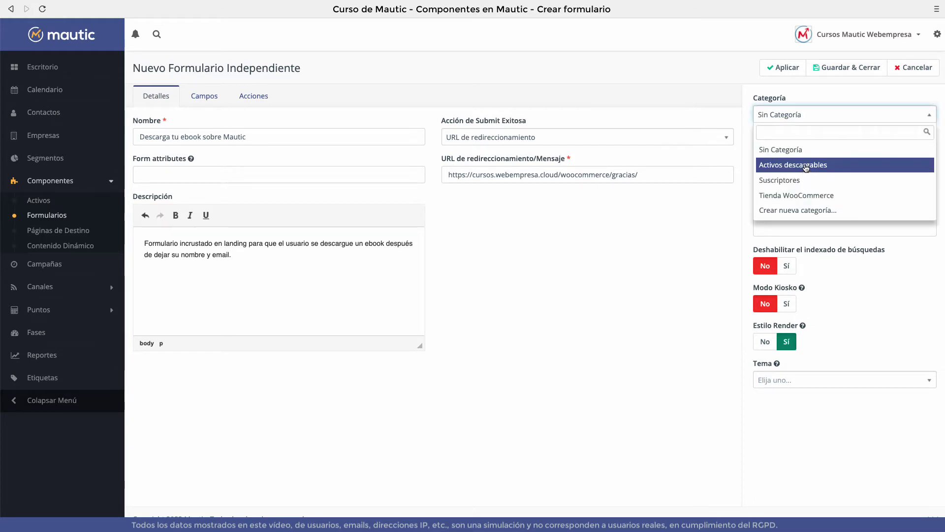
click(806, 169)
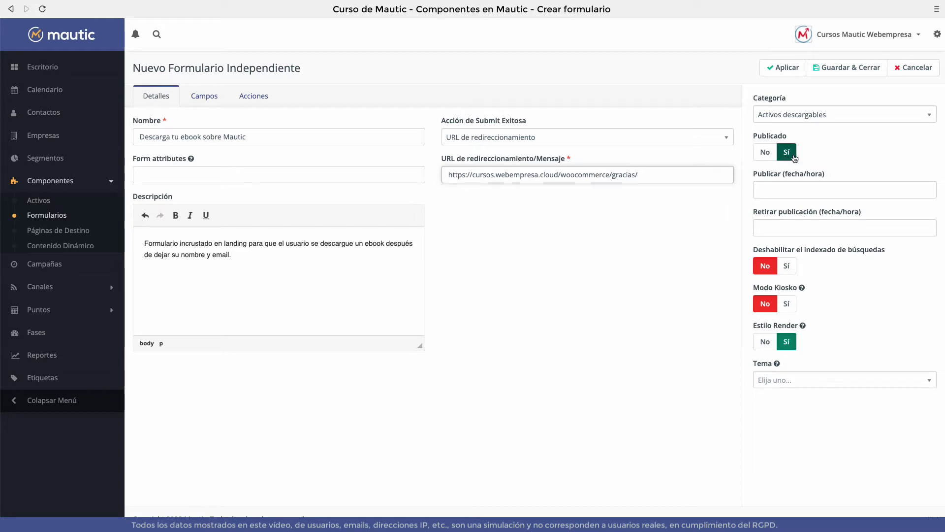
click(804, 190)
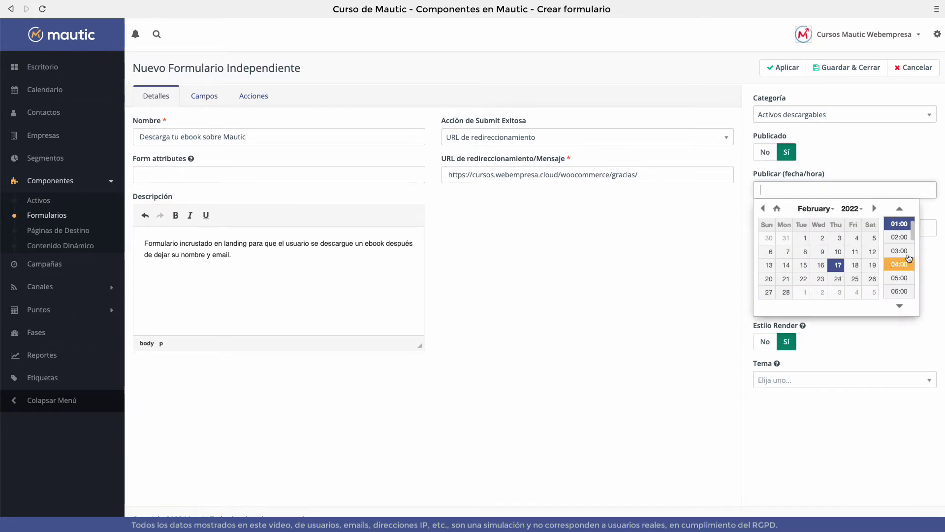
scroll(901, 251, up, 1)
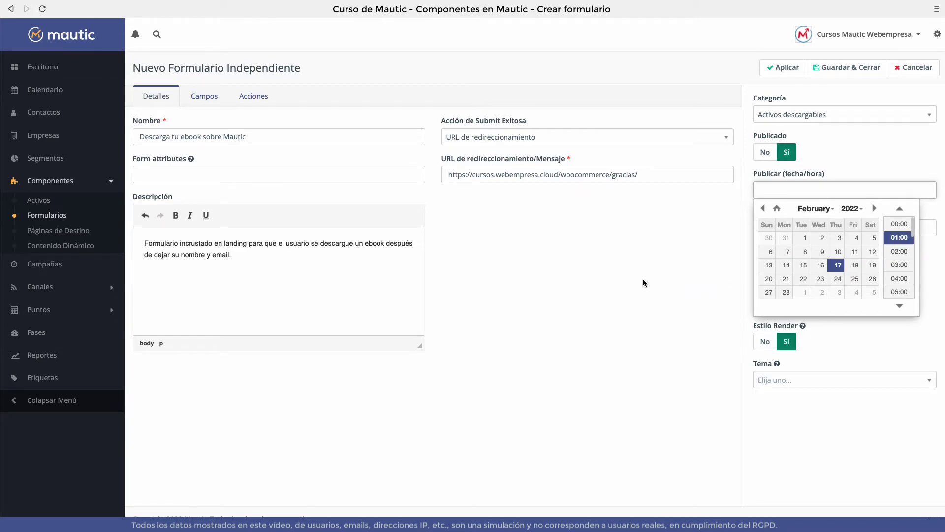
click(664, 245)
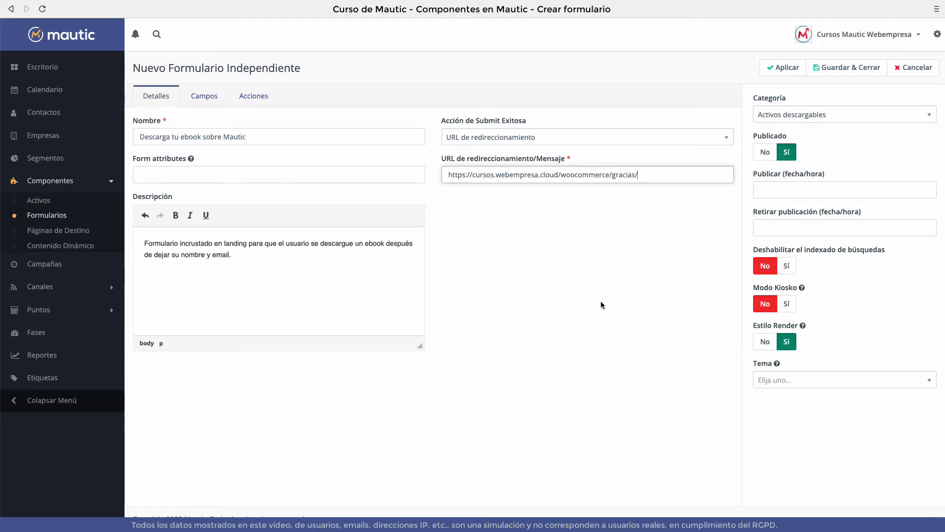
click(840, 384)
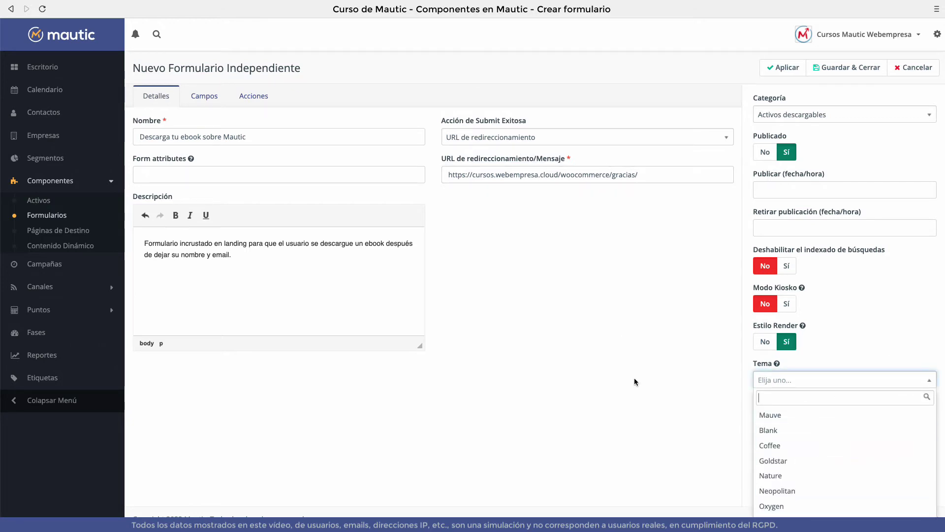
click(666, 175)
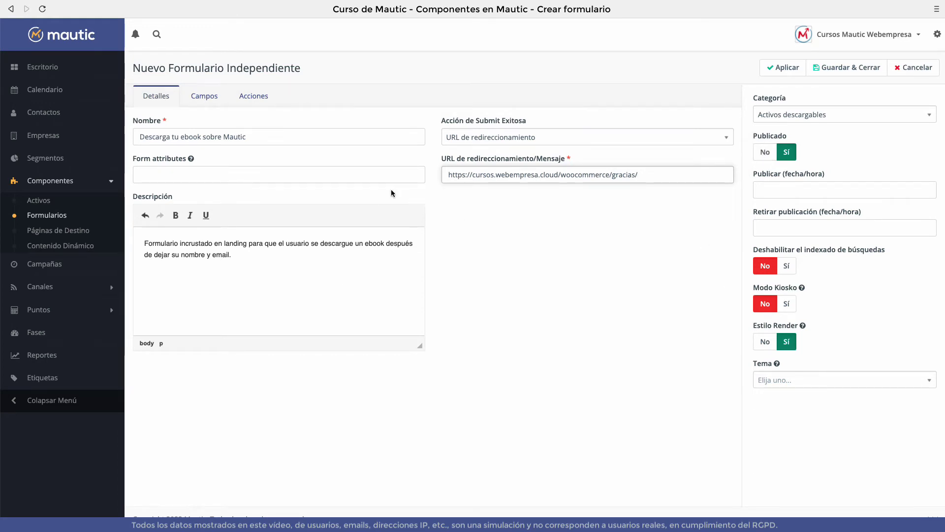
Apply the new form's settings, keeping the form open for editing
click(783, 68)
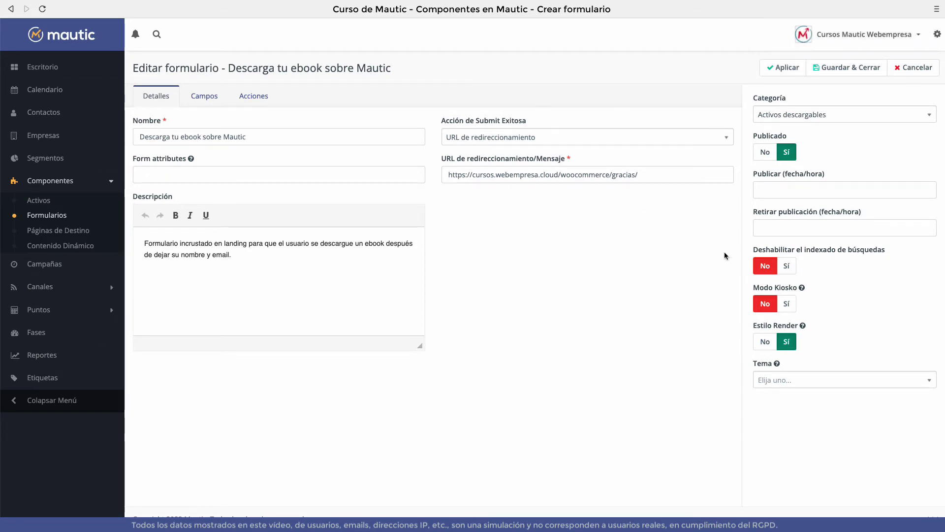
Start a new Texto field in the form's fields and label it Nombre
click(207, 96)
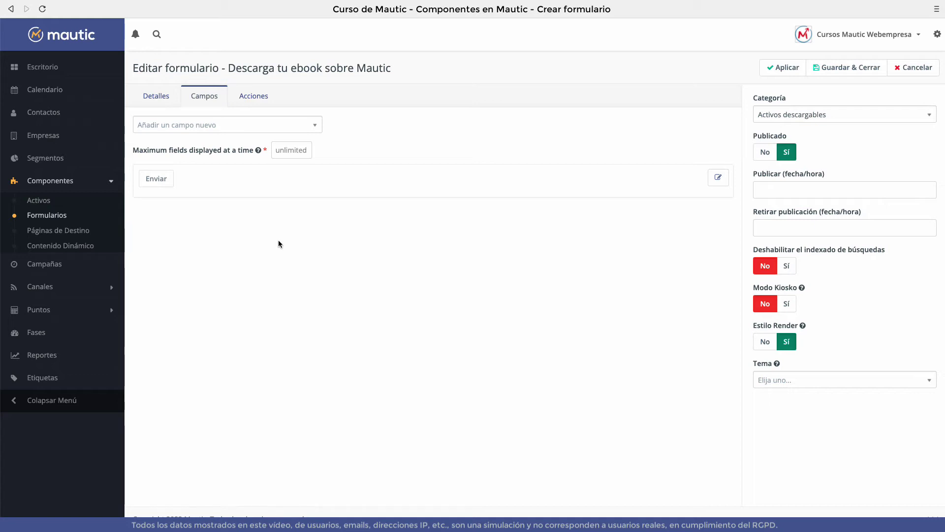
click(243, 125)
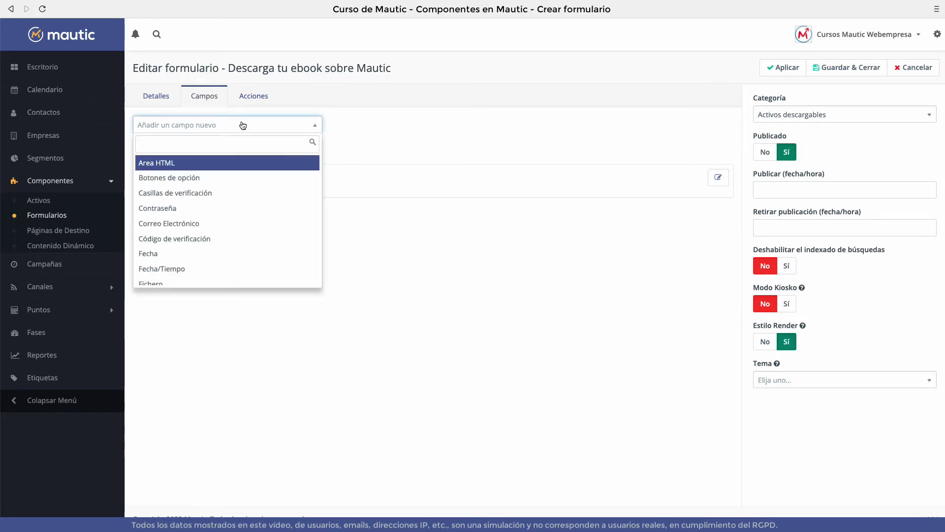
scroll(223, 191, down, 2)
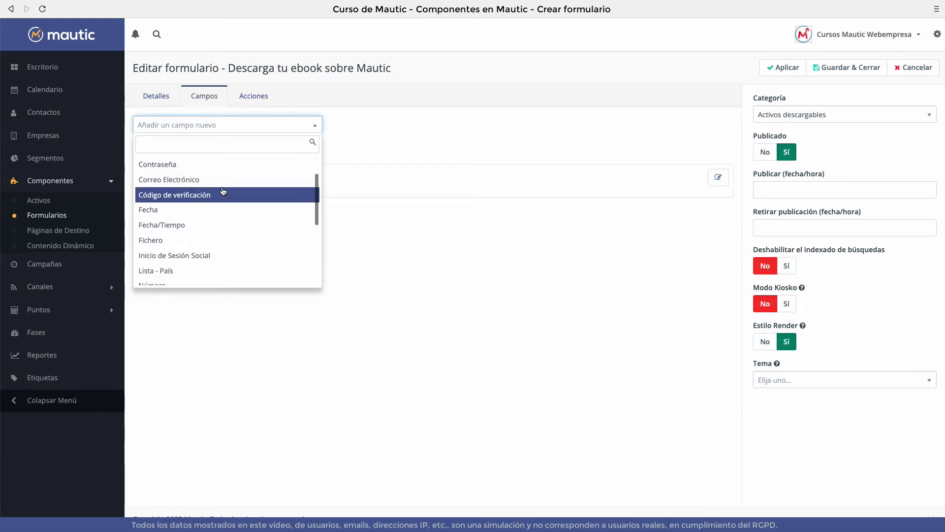
scroll(223, 192, down, 5)
click(194, 212)
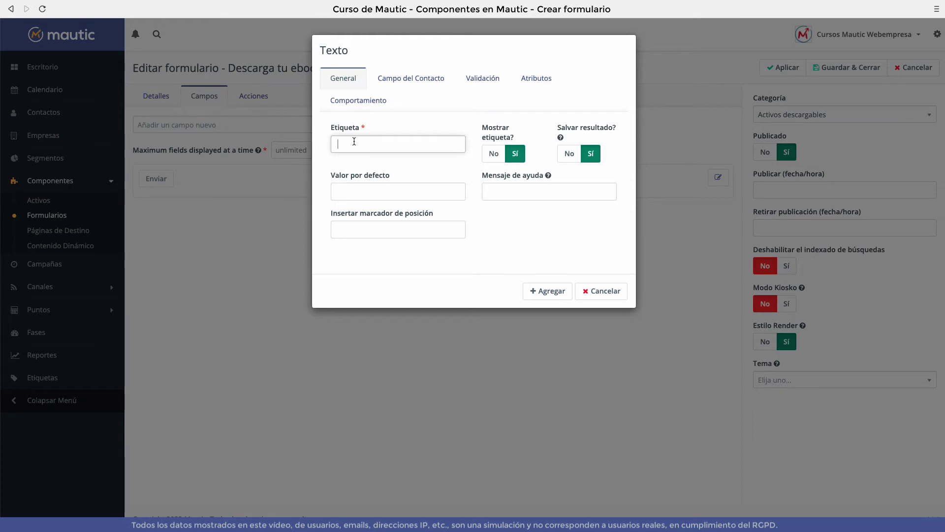
text(No)
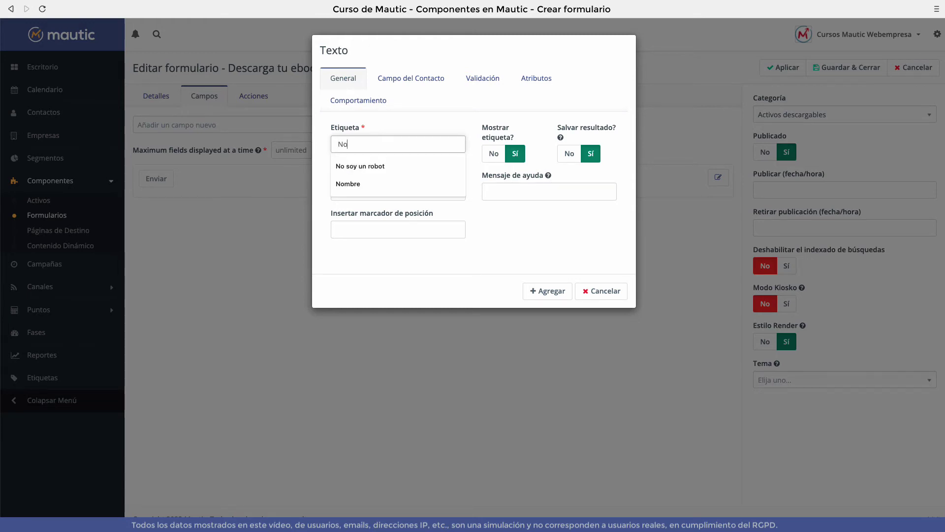
text(mbre)
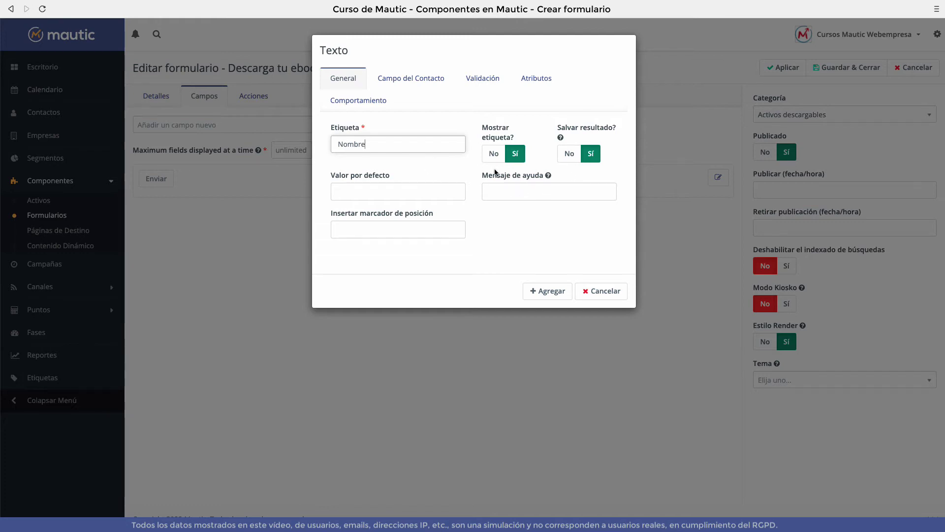
Map the text field to the contact field Nombre and make it required with the validation message "Este campo es necesario para la descarga."
click(411, 80)
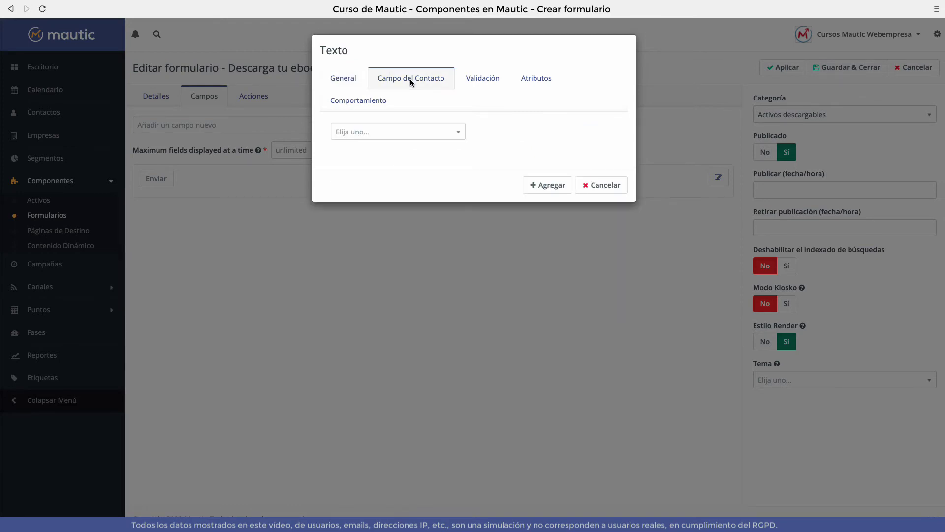
click(384, 133)
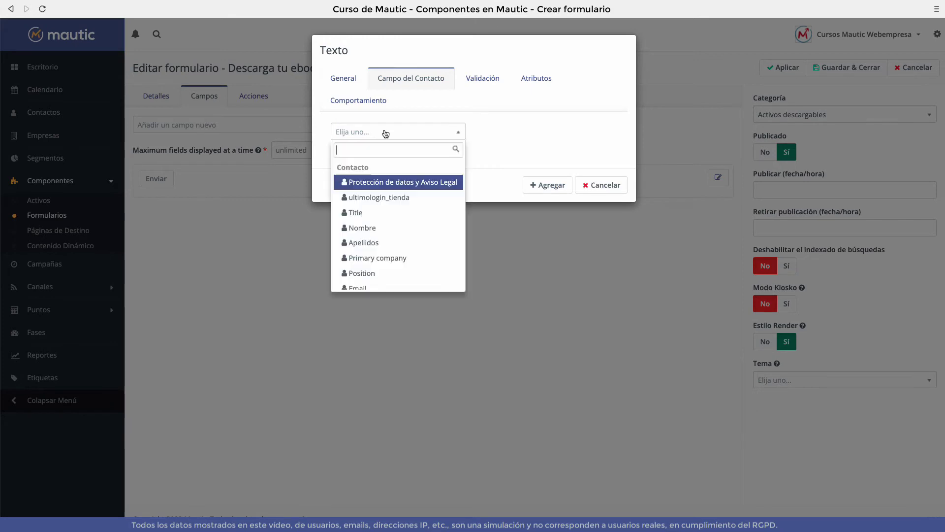
click(375, 227)
click(483, 81)
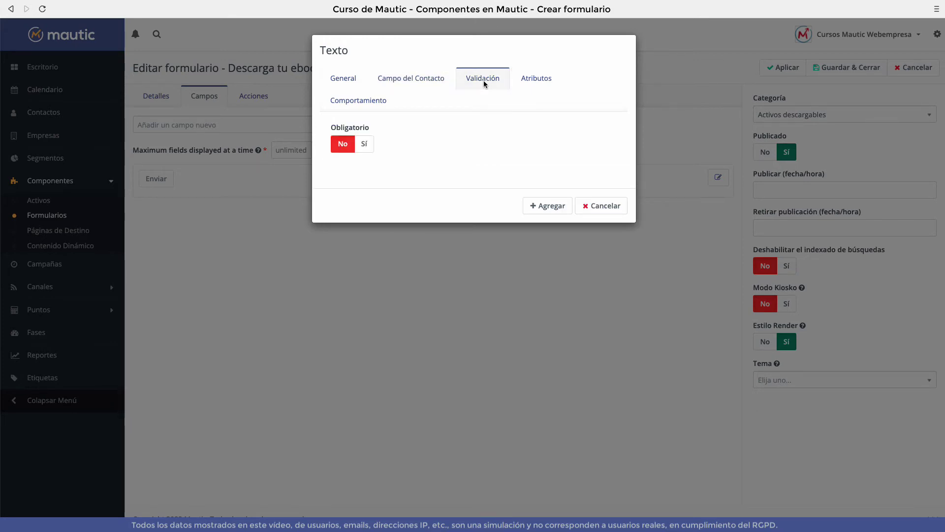
click(365, 144)
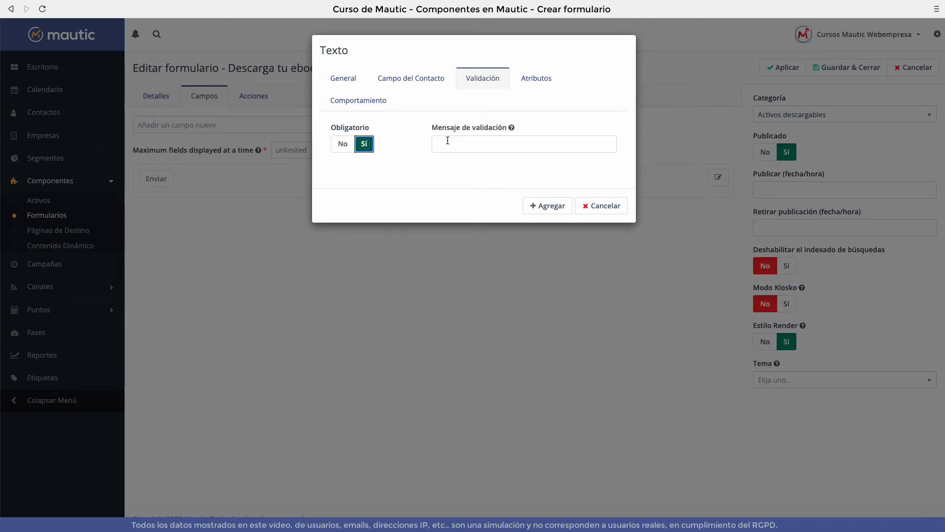
click(447, 141)
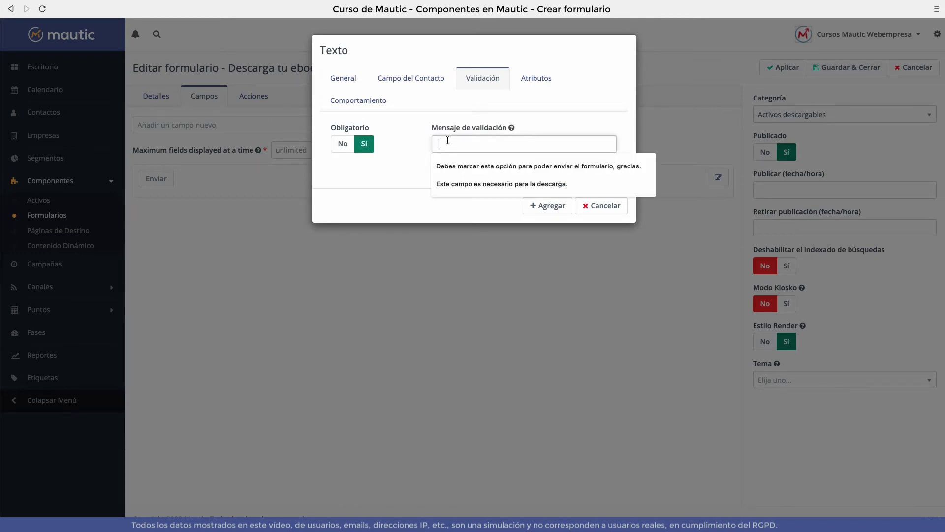
click(471, 183)
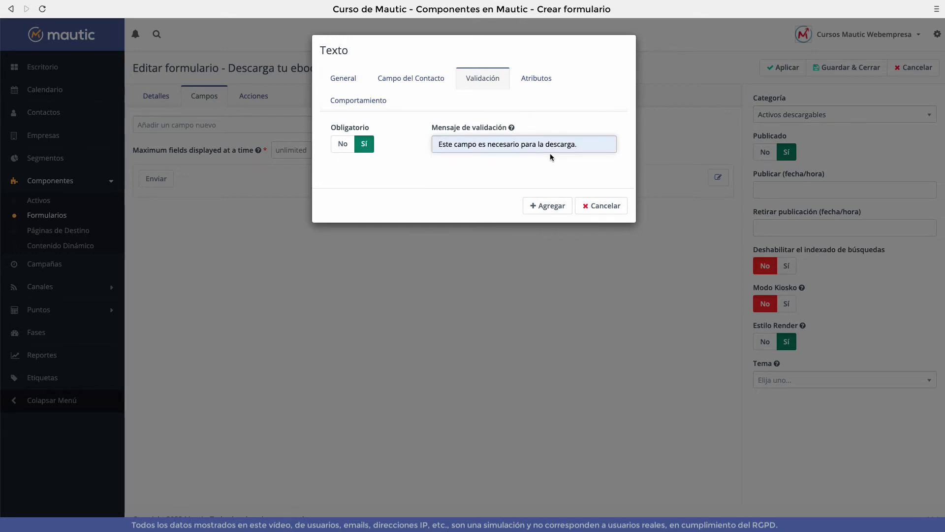
Review the Nombre field's attributes and behaviour options, and add the field to the form
click(540, 78)
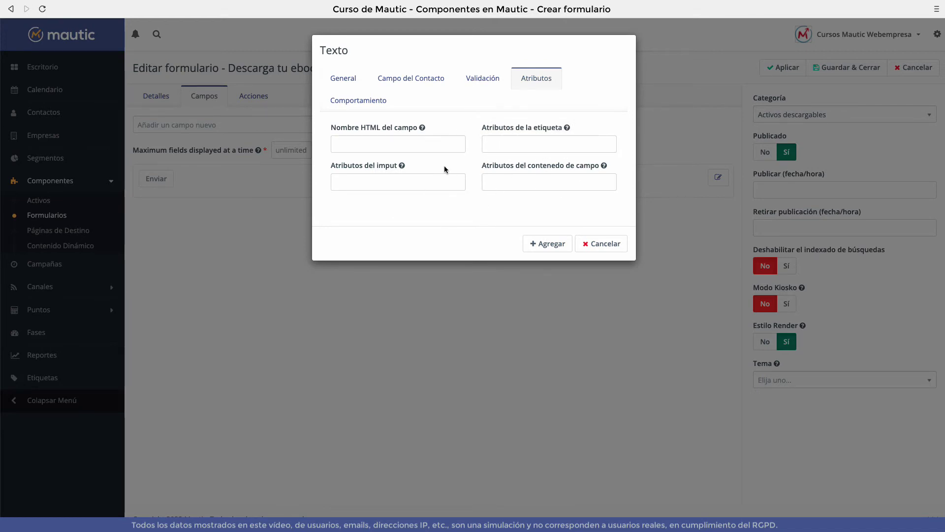
click(383, 100)
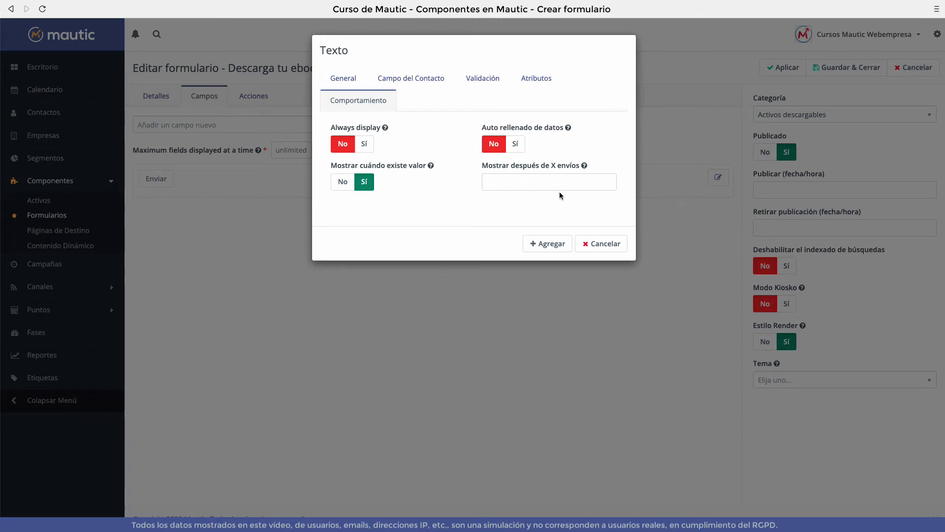
click(337, 78)
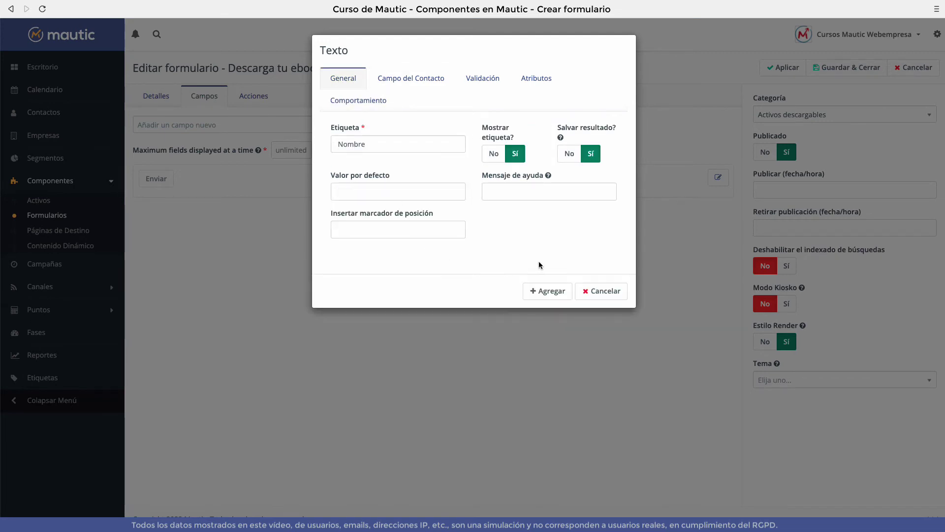
click(546, 291)
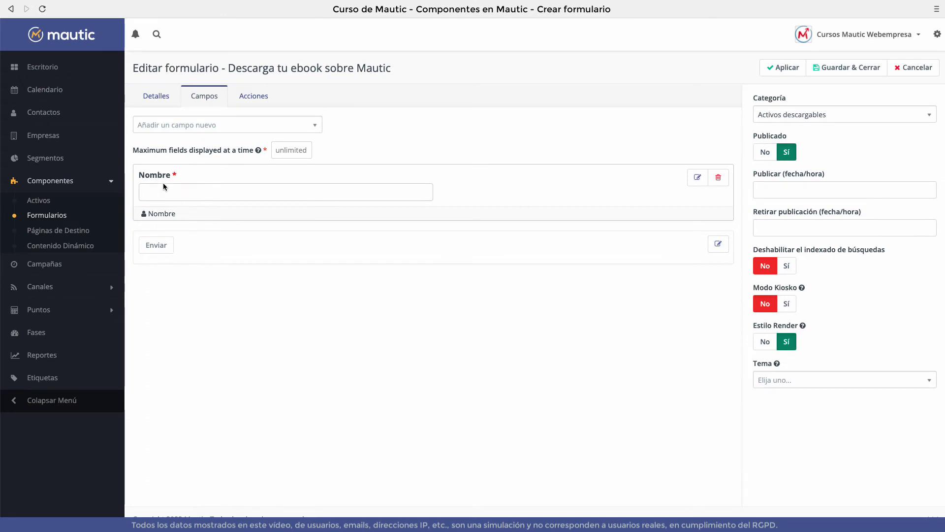
Start a new Correo Electrónico field labelled Email and map it to the contact field Email
click(161, 126)
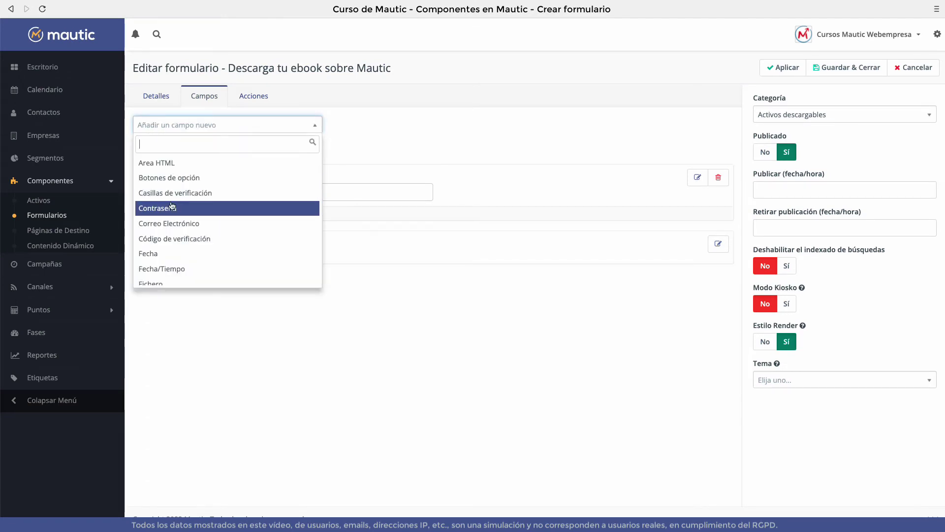
click(177, 222)
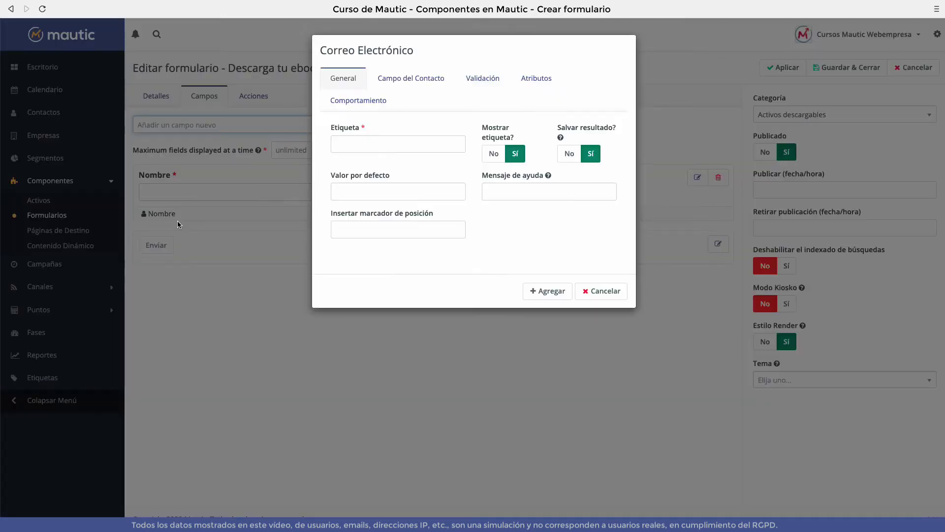
click(394, 142)
text(Email)
click(412, 77)
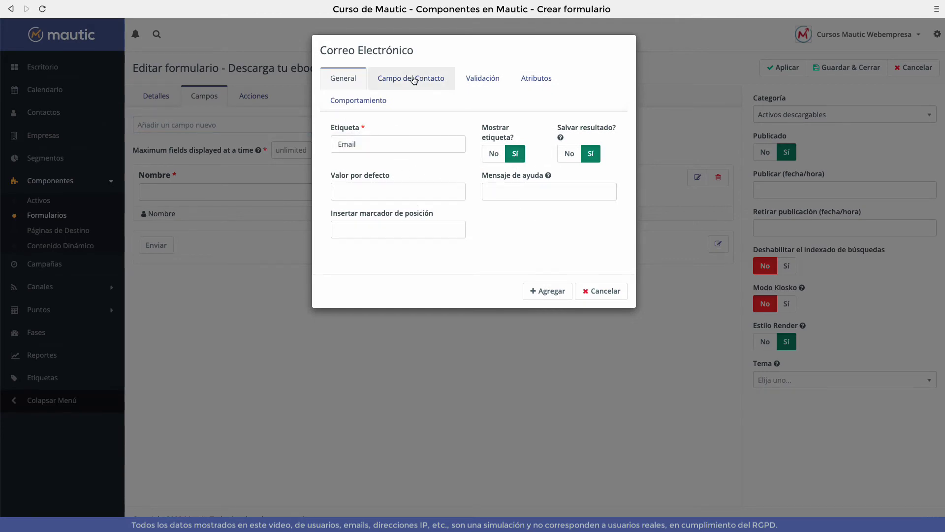
click(416, 132)
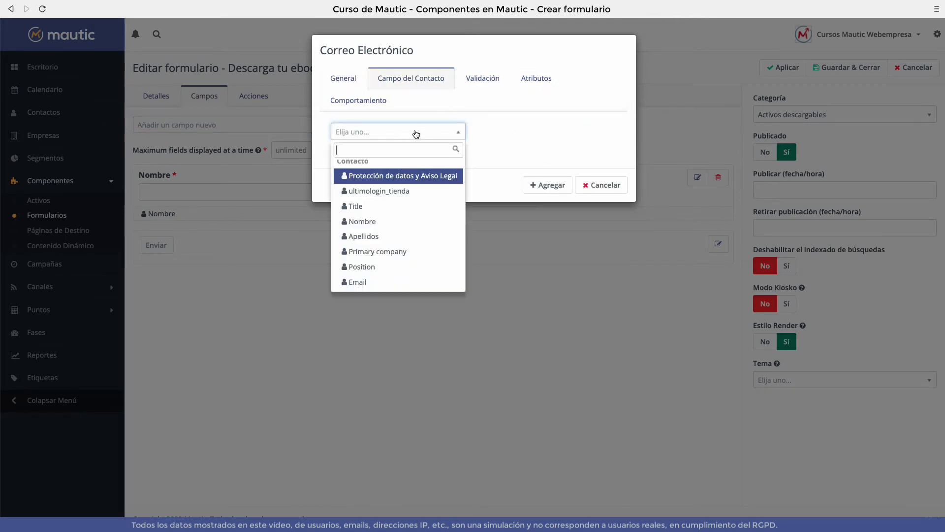
click(401, 280)
Make the Email field required and add it to the form
click(494, 75)
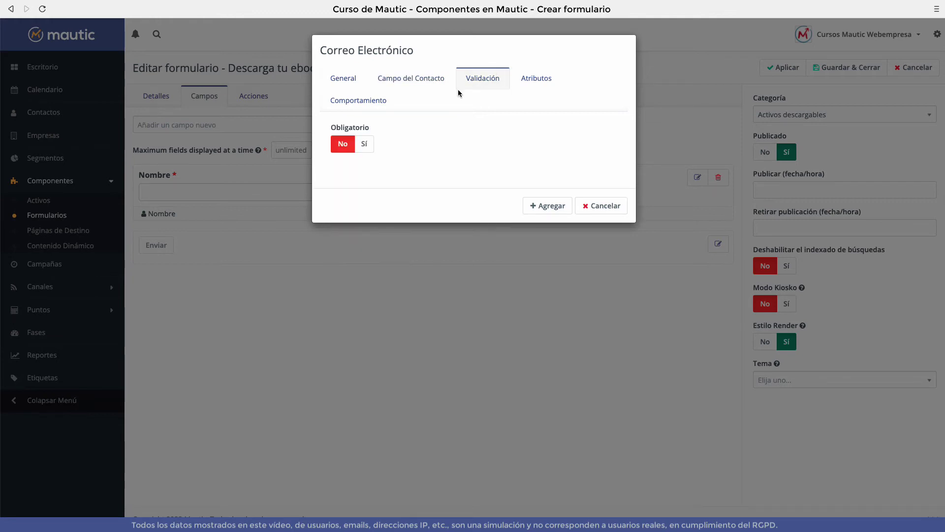
click(367, 144)
click(538, 78)
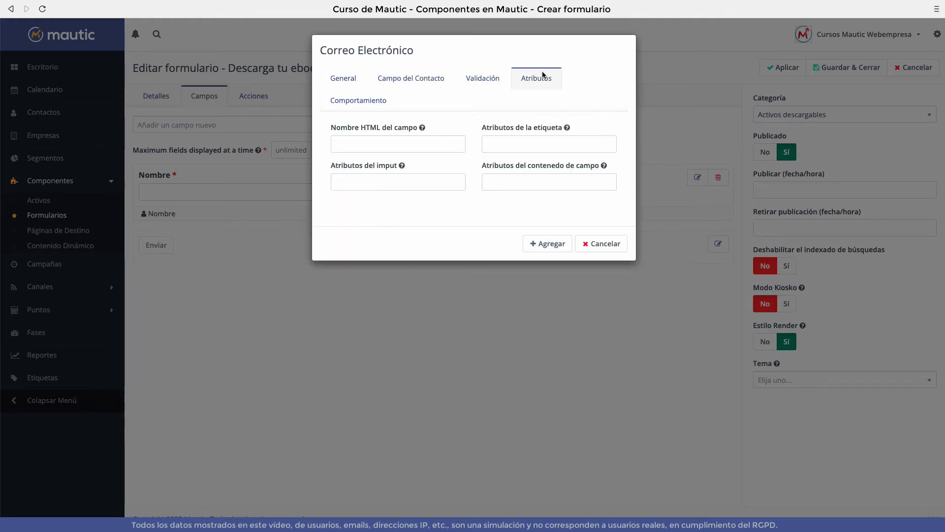
click(358, 100)
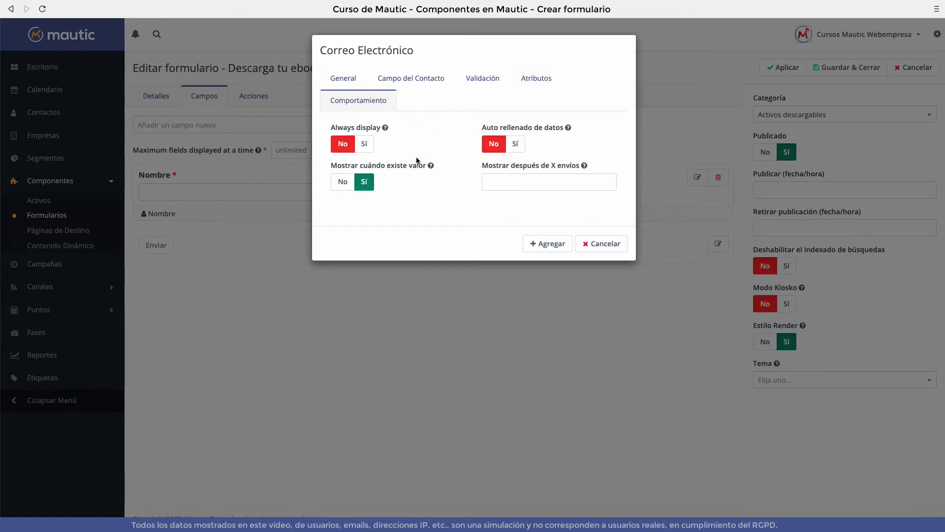
click(548, 245)
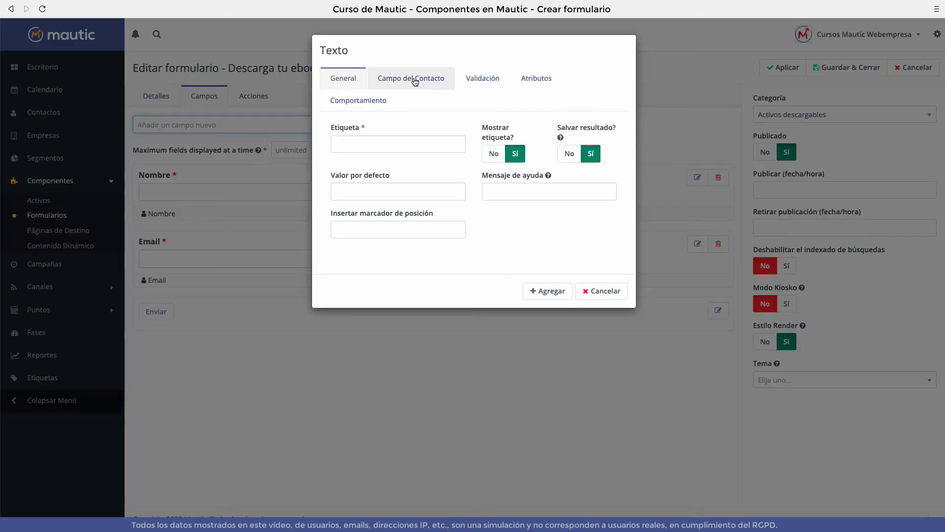
Map another new Texto field to the contact field Protección de datos y Aviso Legal and make it required
click(412, 78)
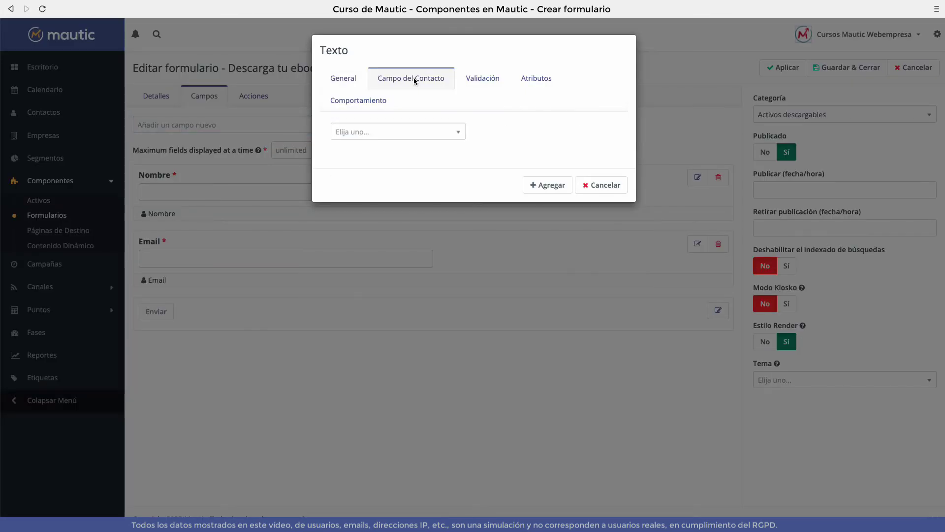
click(399, 132)
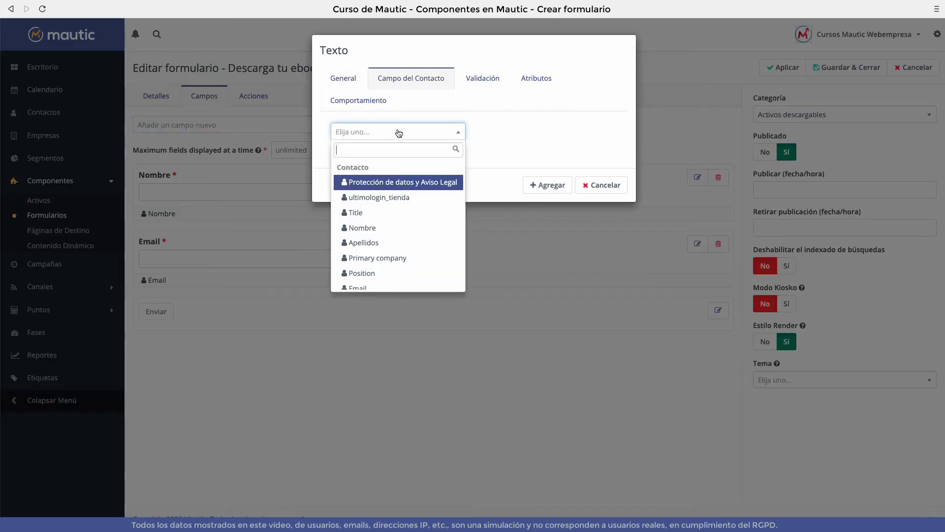
click(414, 183)
click(481, 78)
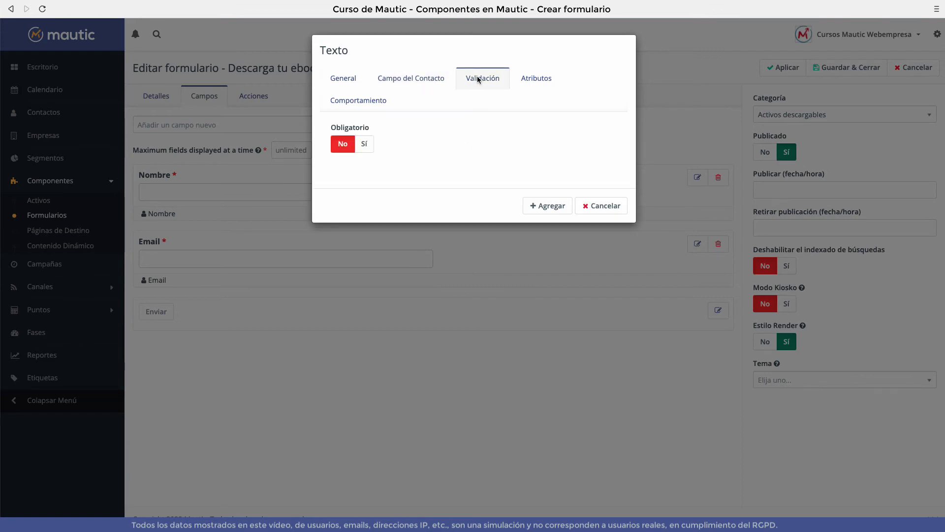
click(364, 144)
Label the consent field "Acepto la Política de Privacidad" and add it to the form
click(546, 205)
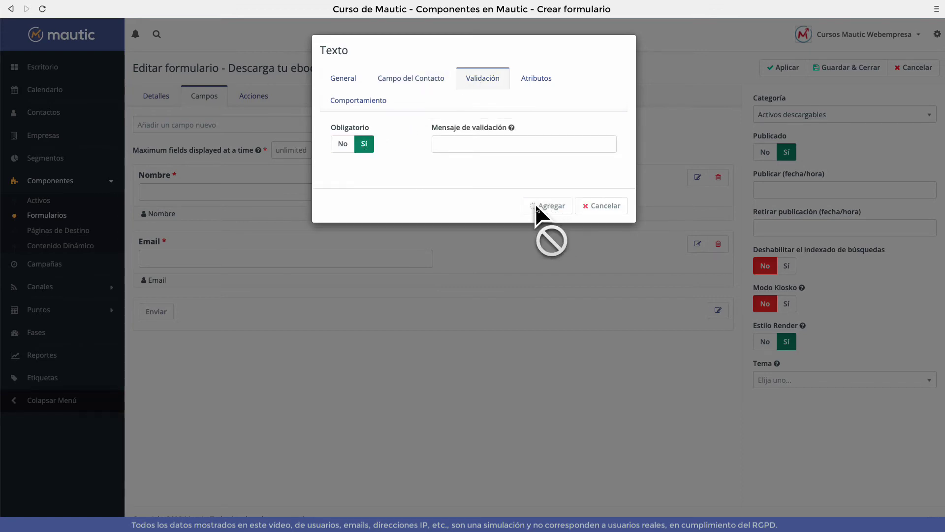
click(399, 141)
text(Acepto la Política de Privacidad)
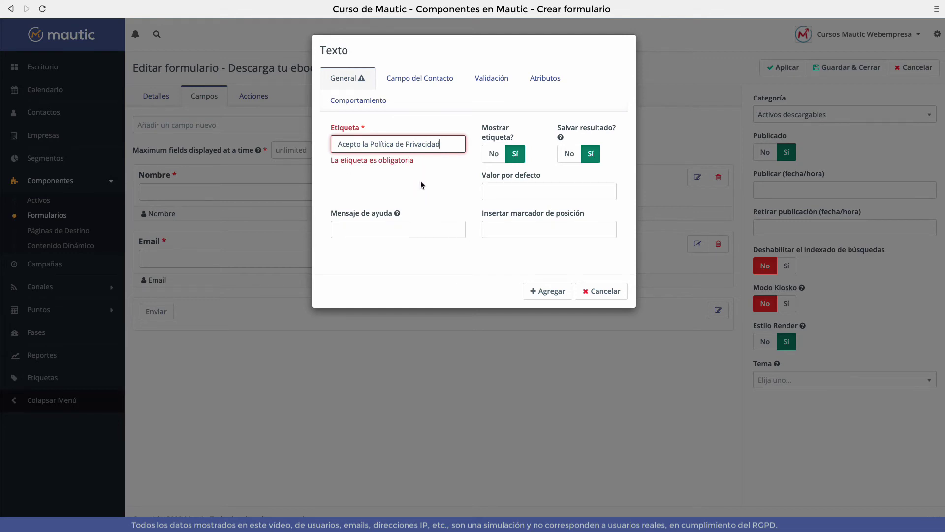
click(544, 284)
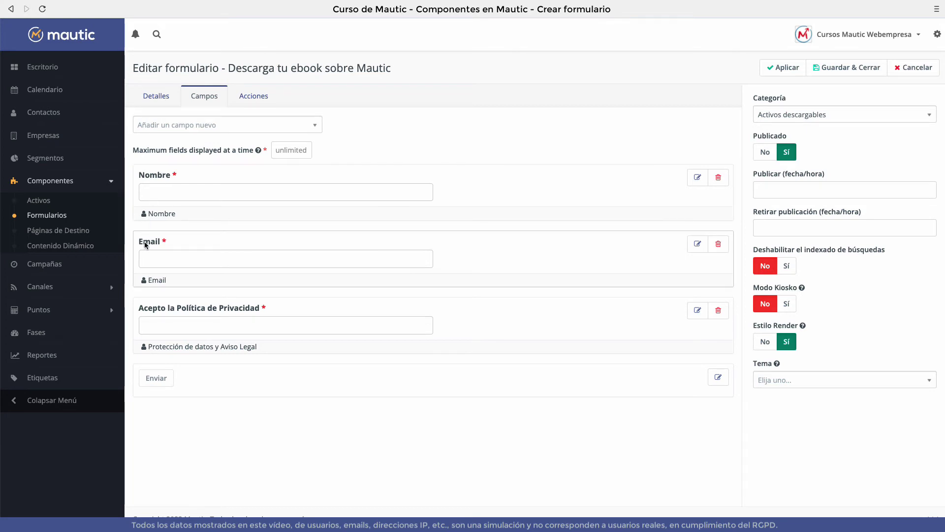
Try to move the Email field above the Nombre field in the form's field order
drag(147, 244, 163, 220)
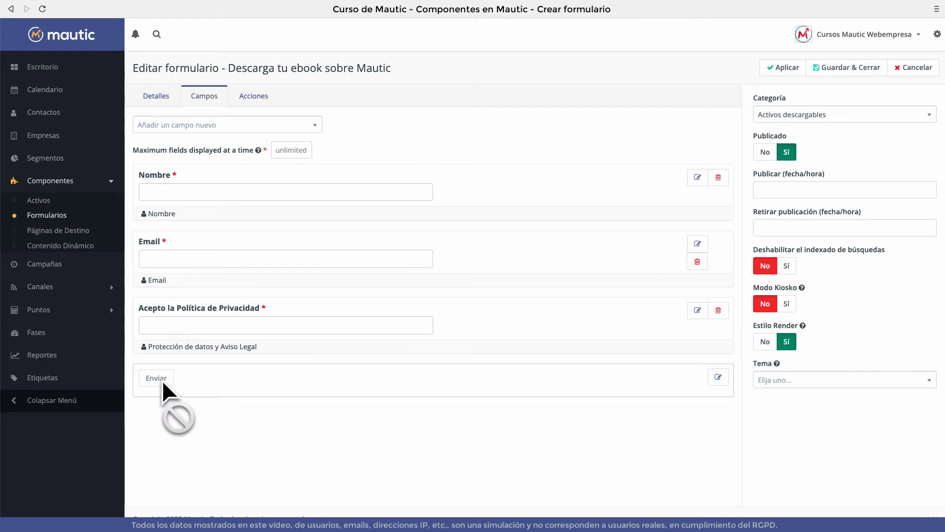
Relabel the form's submit button as "¡Quiero descargar mi ebook!" and apply the form changes
click(718, 377)
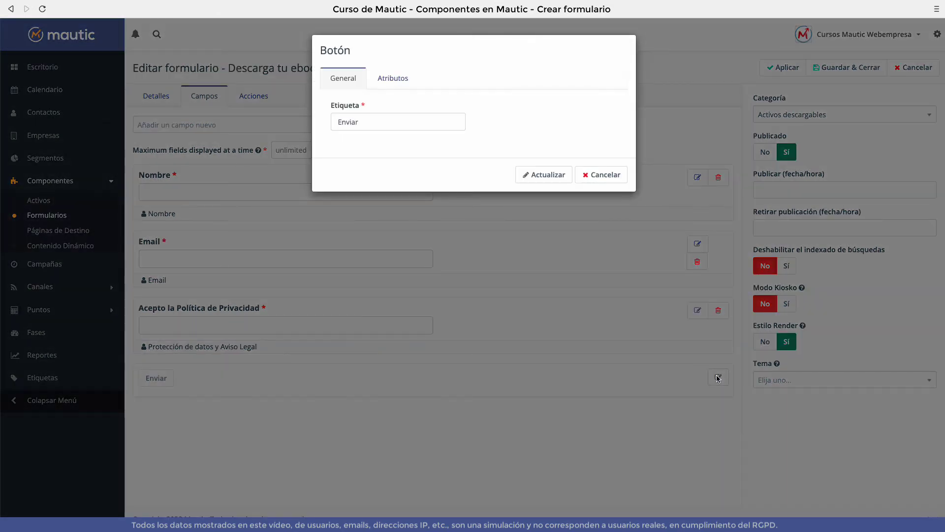
double_click(389, 124)
text(¡Quiero descargar mi ebook!)
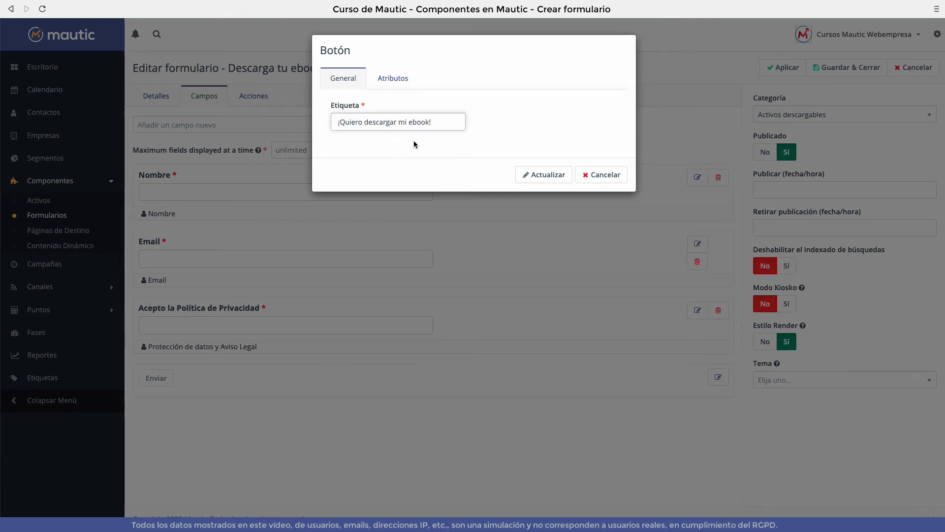
click(397, 79)
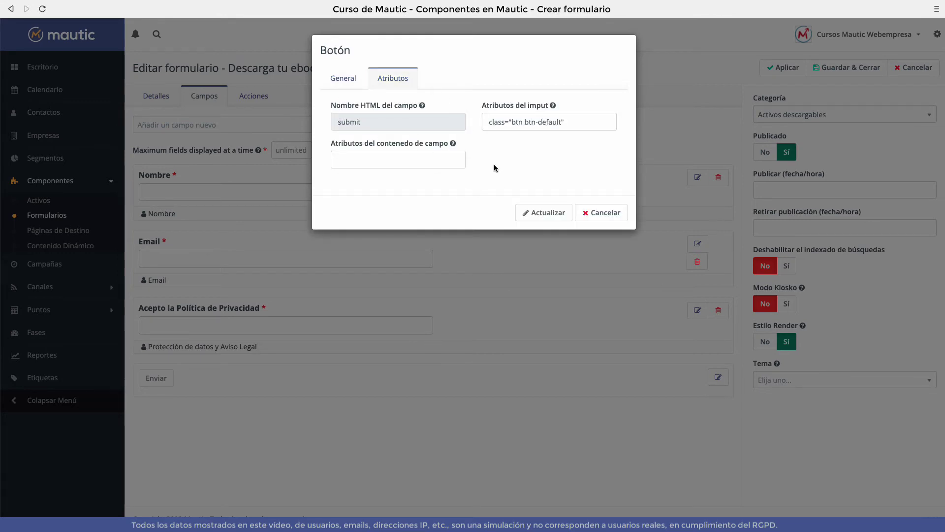
click(345, 79)
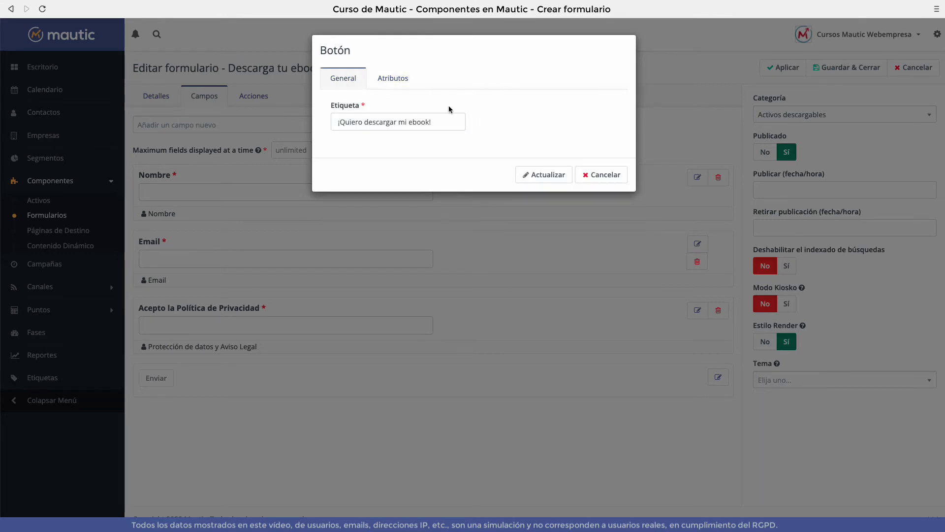
click(549, 175)
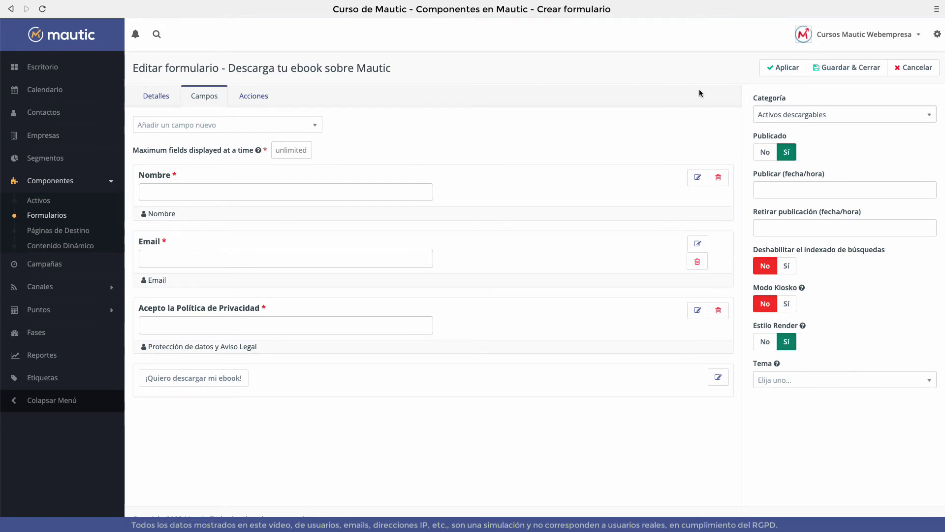
click(784, 68)
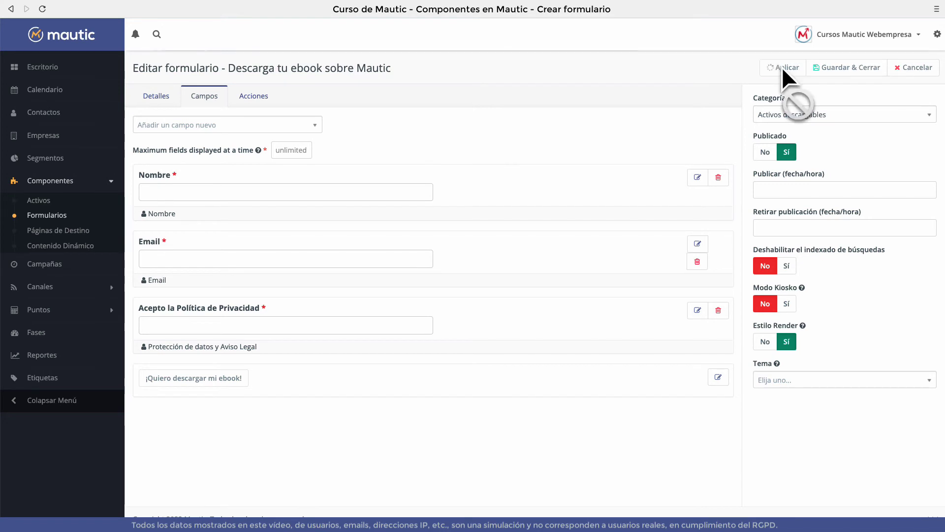
Set up a Descarga un activo submit action for the eBook Mautic Webempresa asset, named "Ebook Mautic Webempresa - Automatiza con Mautic el marketing de tu web"
click(276, 106)
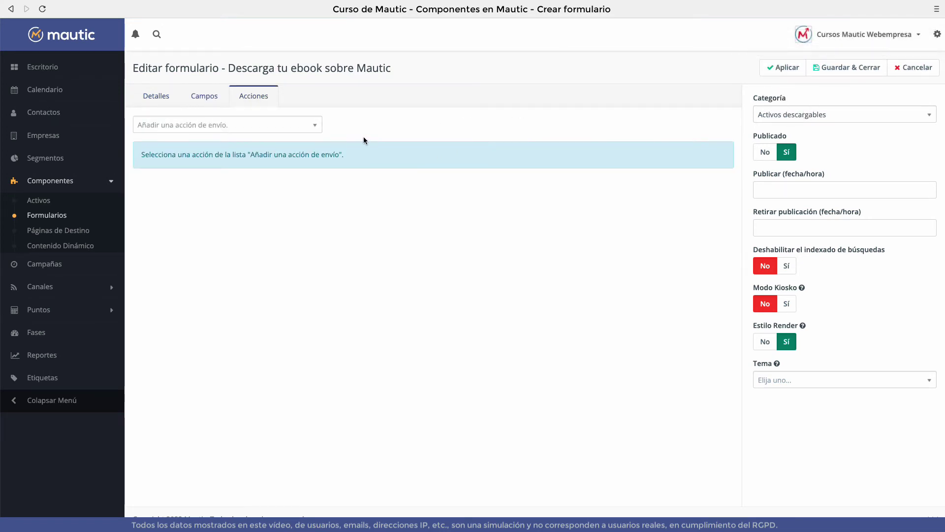
click(295, 128)
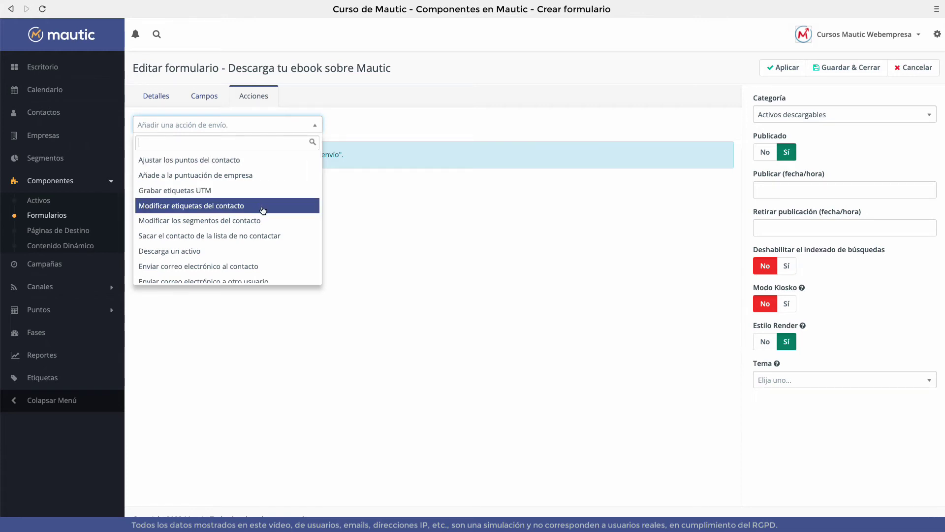
click(202, 252)
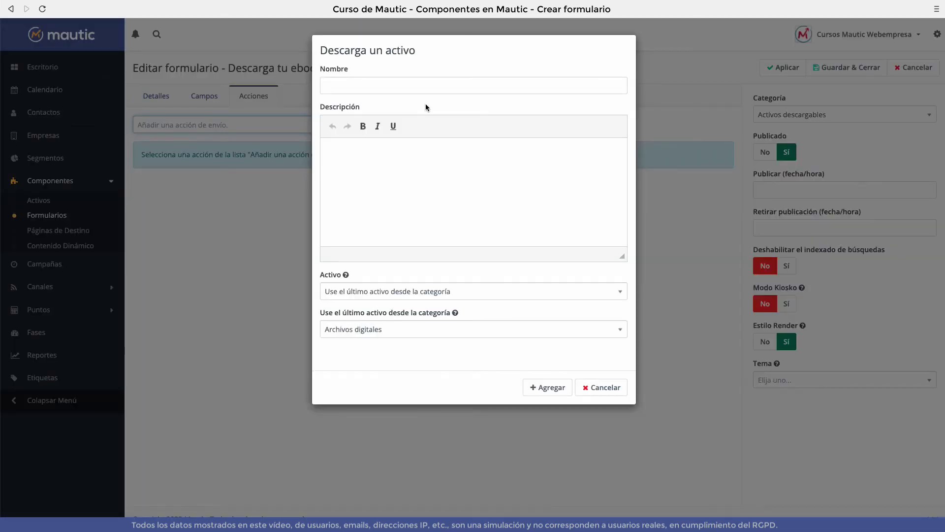
click(432, 293)
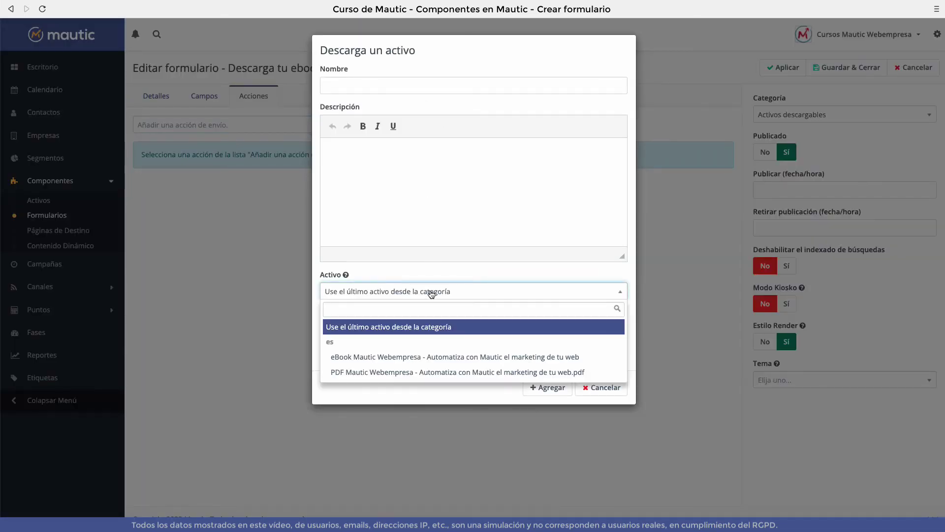
click(445, 357)
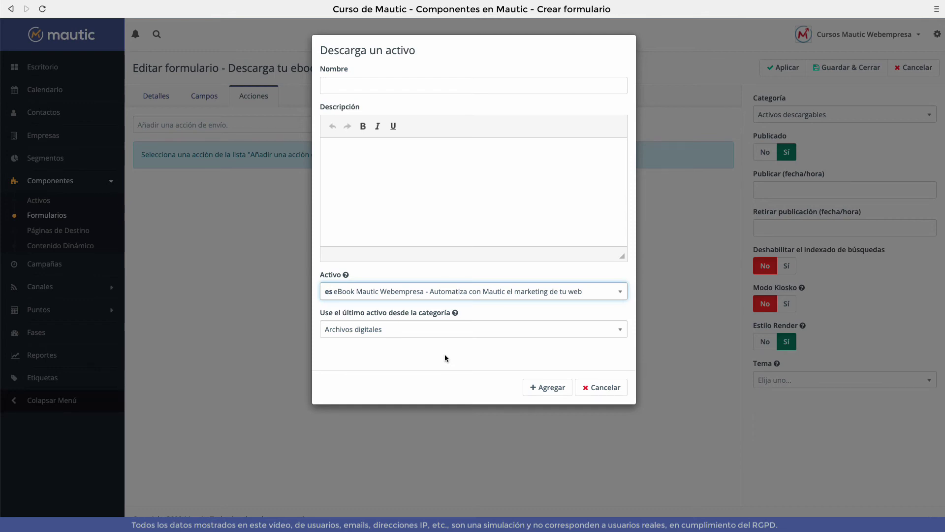
click(360, 85)
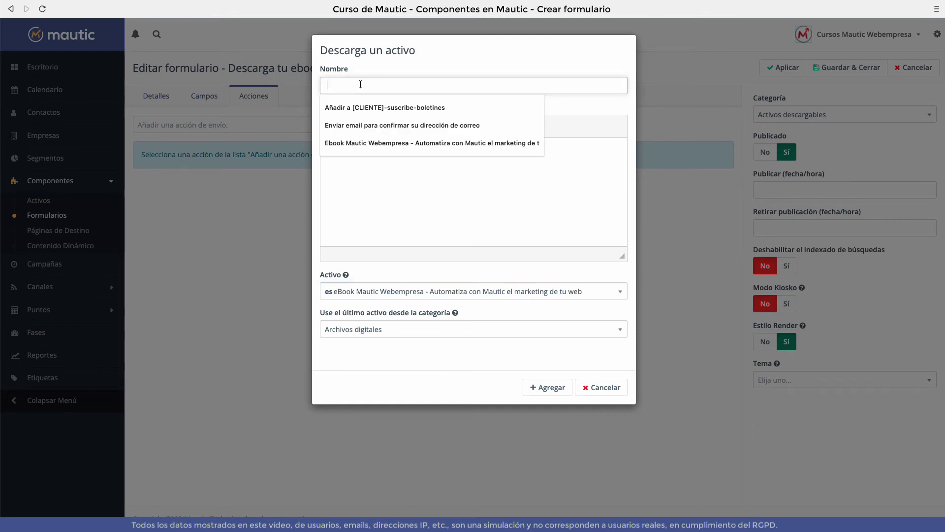
click(418, 143)
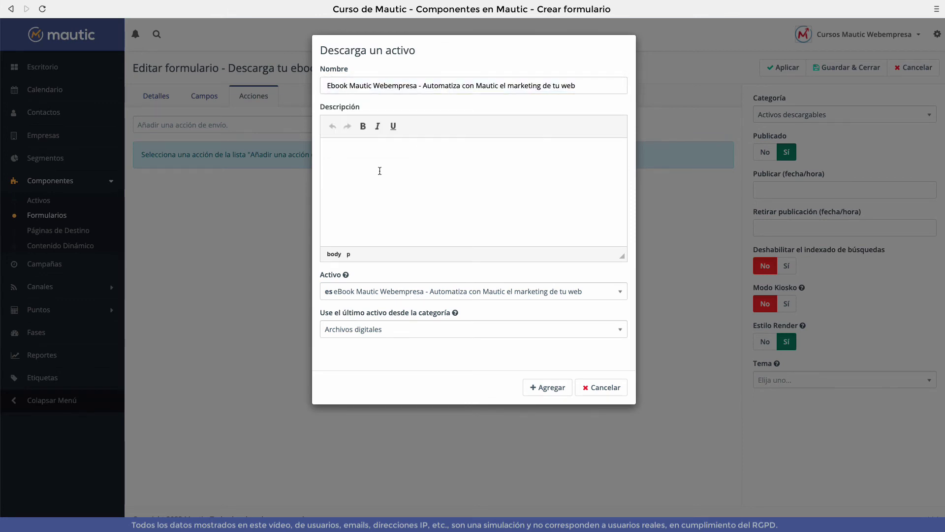
Describe the action as "Automatiza con Mautic el marketing de sitios web, tiendas WooCommerce, y aumenta la productividad mejorando las conversiones y ventas." and add it
text(Automatiza con Mautic el marketing de sitios web, tiendas WooCommerce, y aumenta la productividad mejorando las conversiones y ventas.)
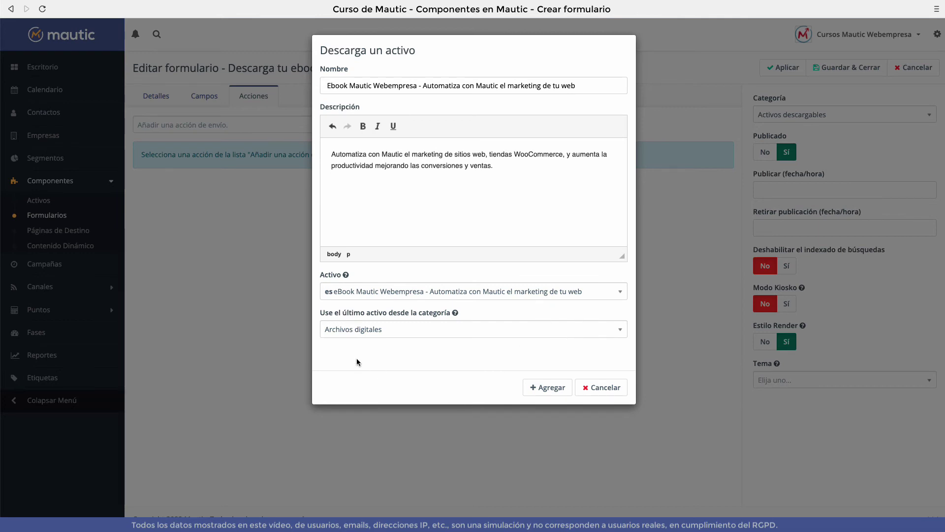
click(543, 388)
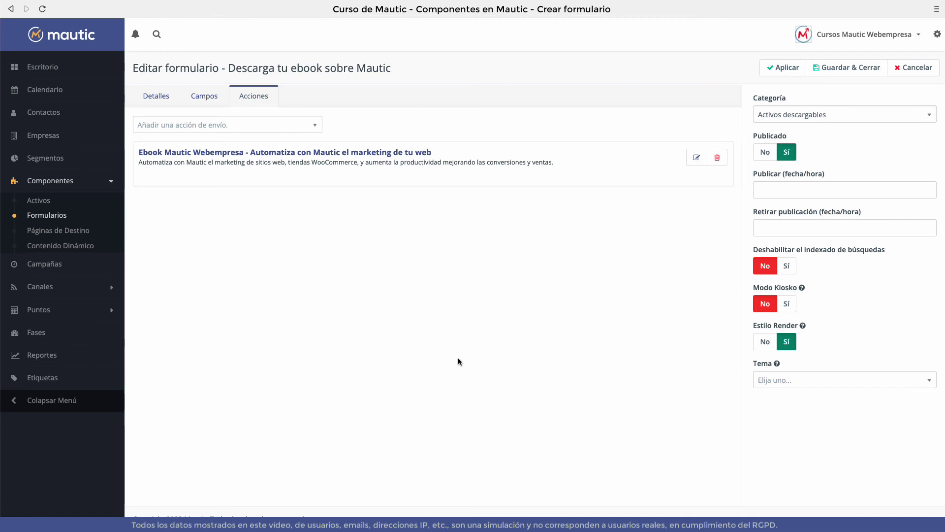
Review the form's details, fields and submit actions, and save and close the form
click(153, 95)
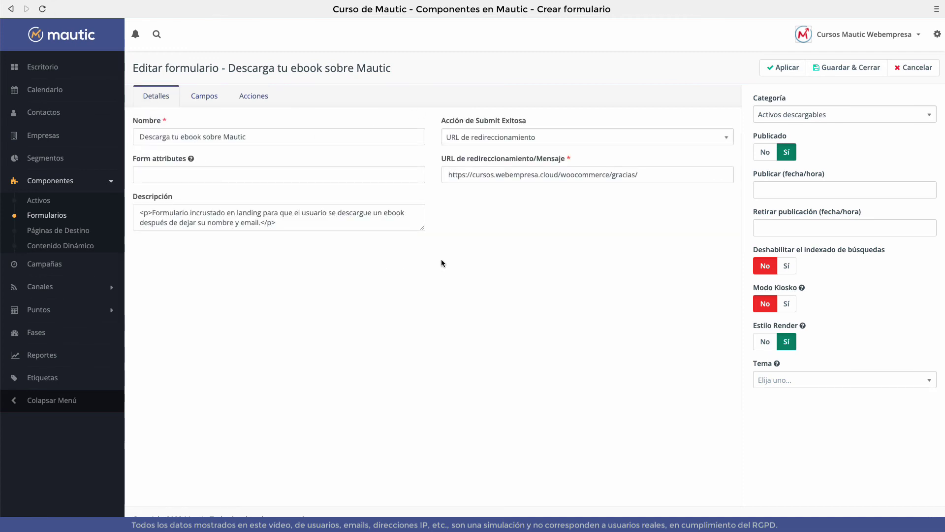
click(201, 95)
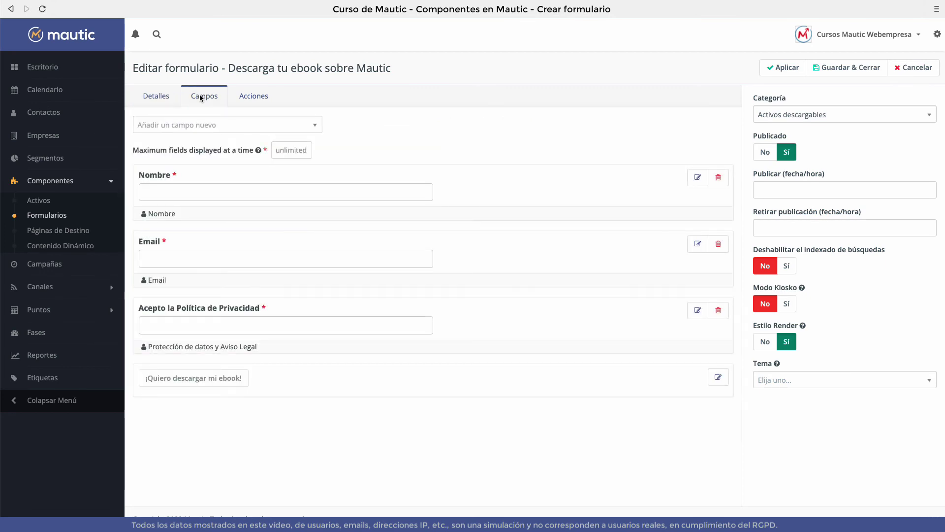
click(256, 98)
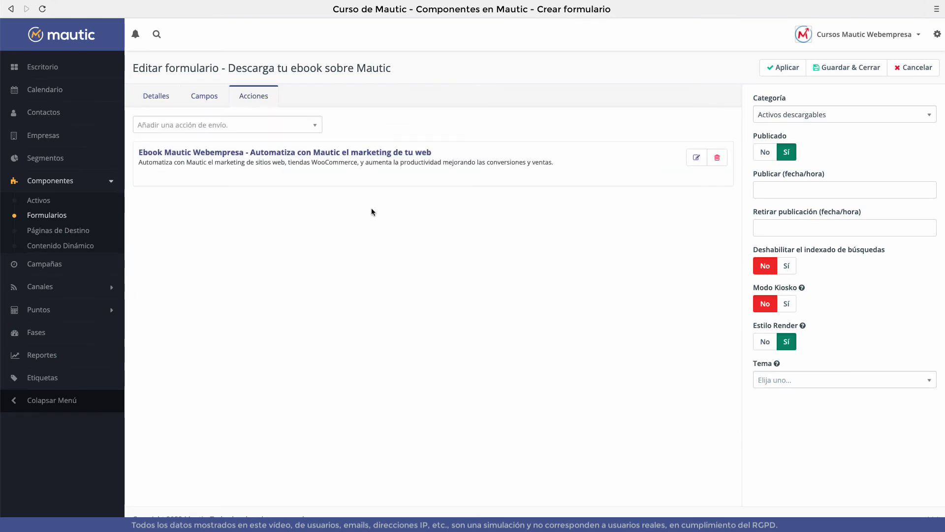
click(835, 69)
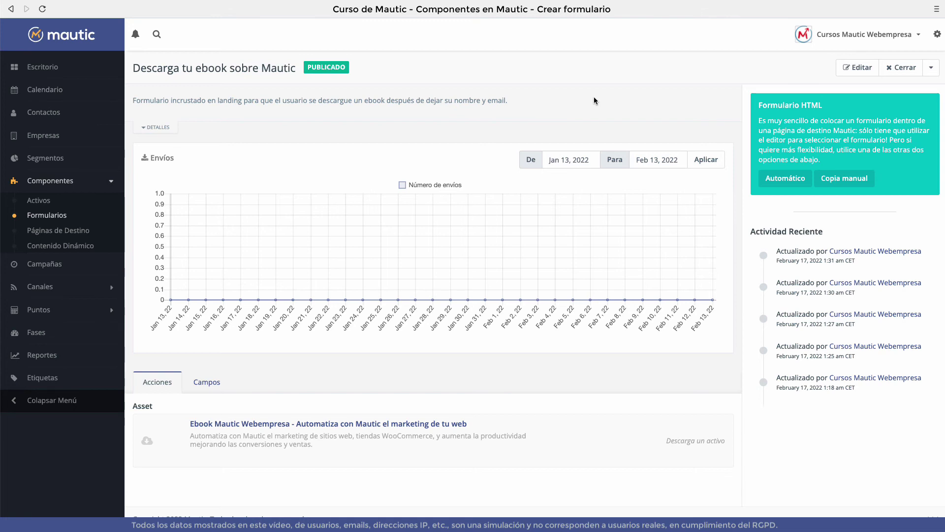
Preview the form and fill it in with a test visitor's name and email, accepting the privacy policy with Sí
click(931, 68)
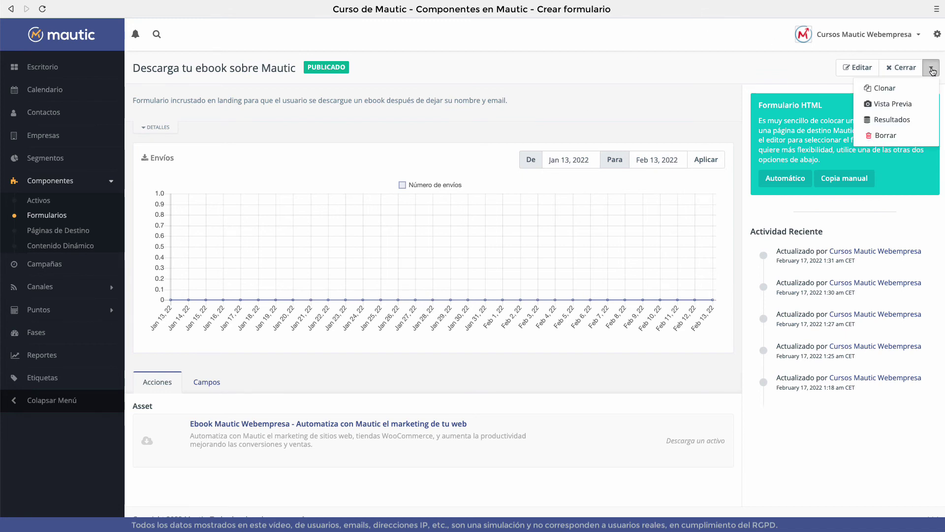
click(893, 104)
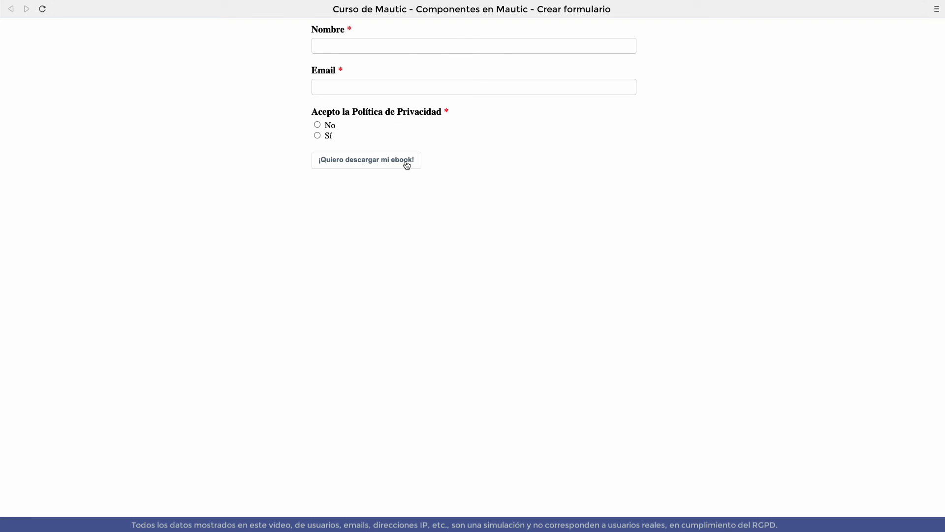
click(433, 46)
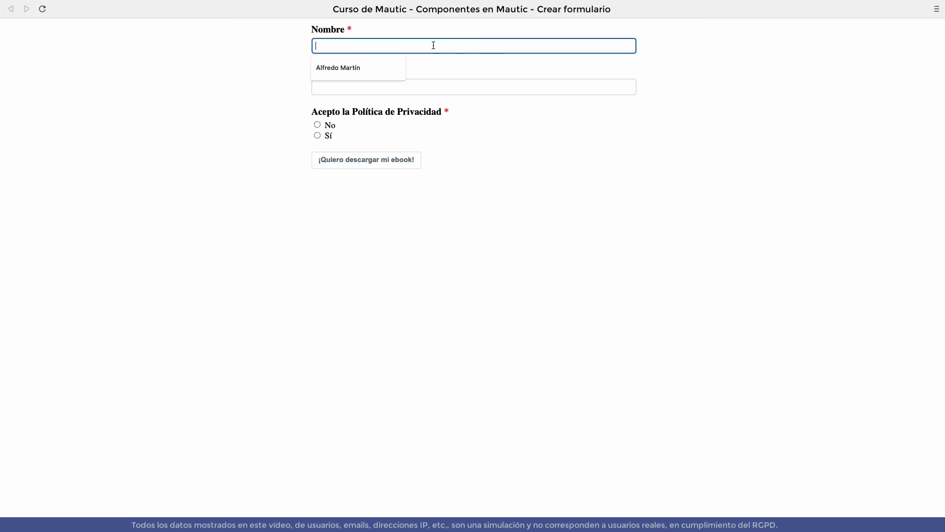
click(341, 69)
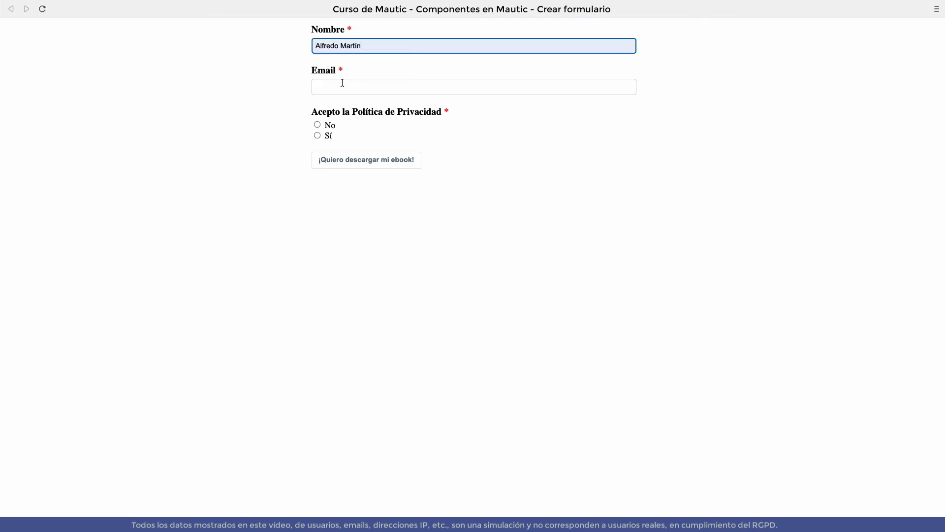
click(342, 85)
click(308, 194)
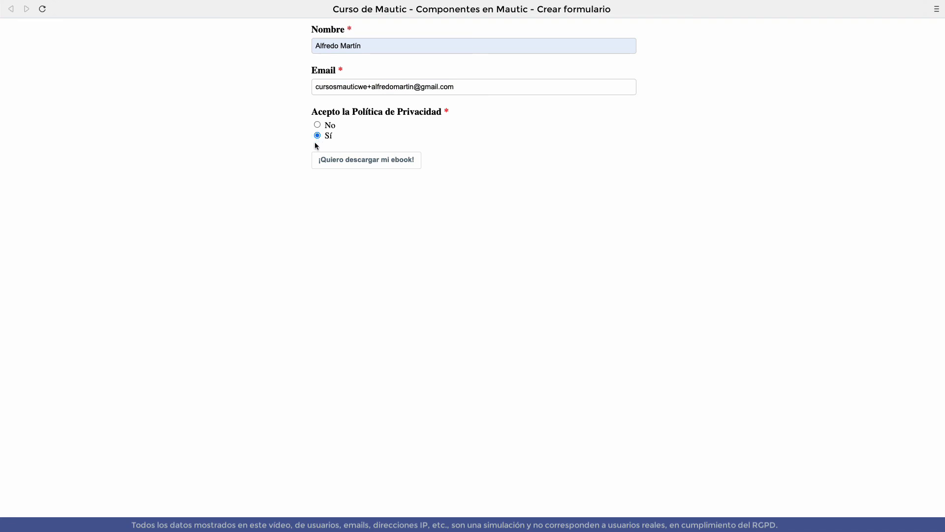
Submit the test form and save the downloaded ebook in the Descargas de Activos folder
click(363, 161)
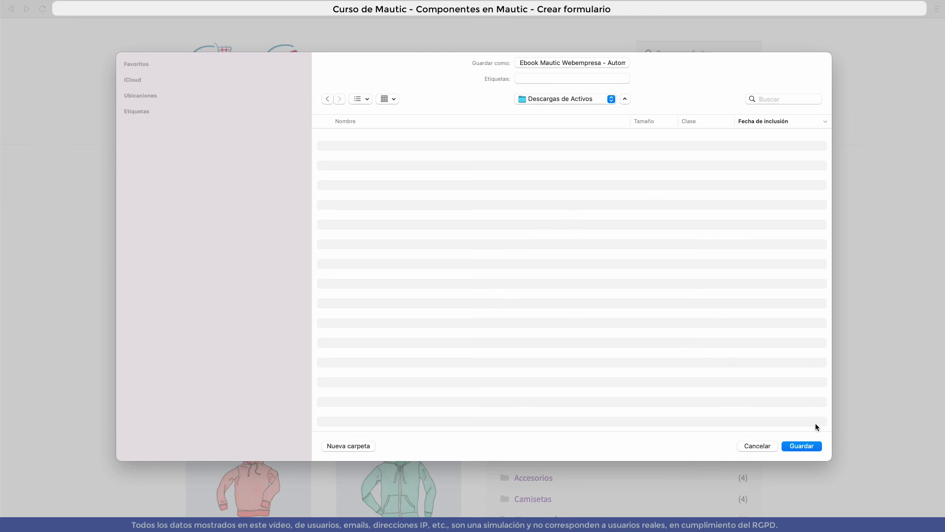
click(802, 446)
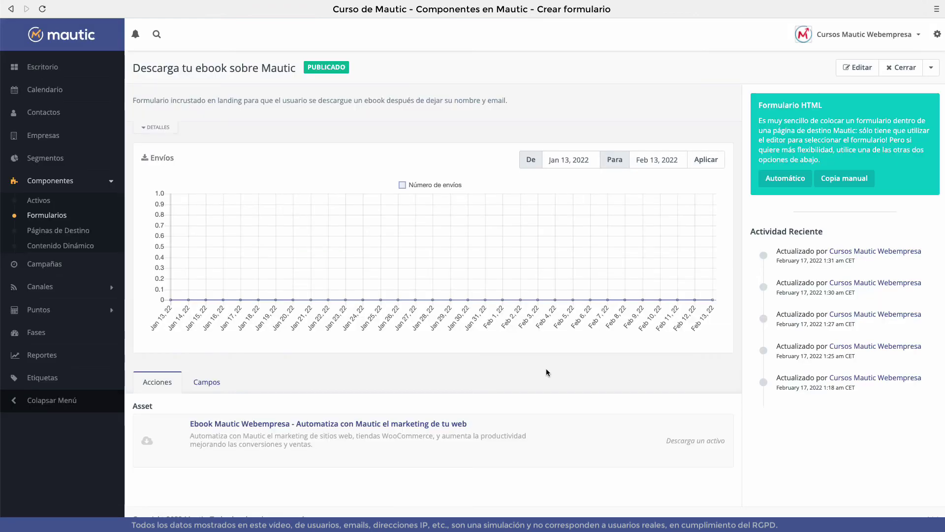
Check the ebook form's results in the forms list and examine the test visitor's contact record and event history
click(52, 216)
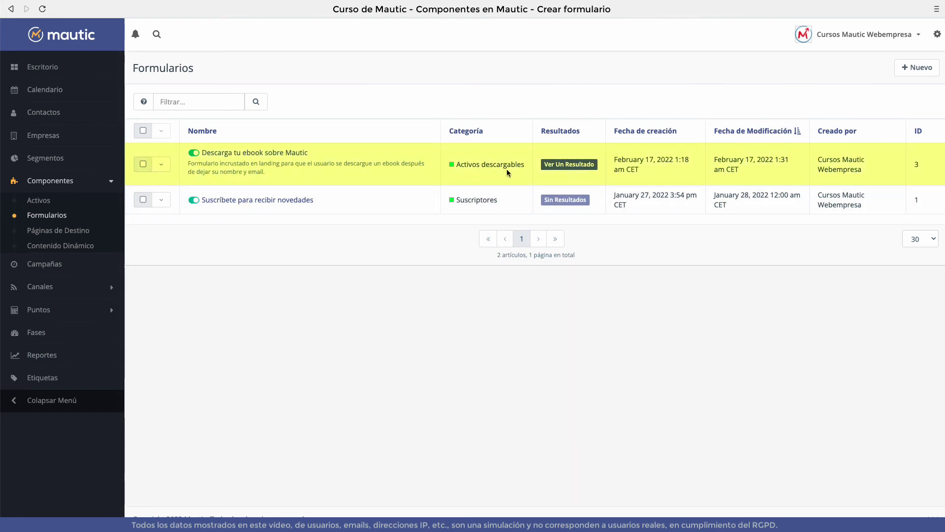
click(570, 167)
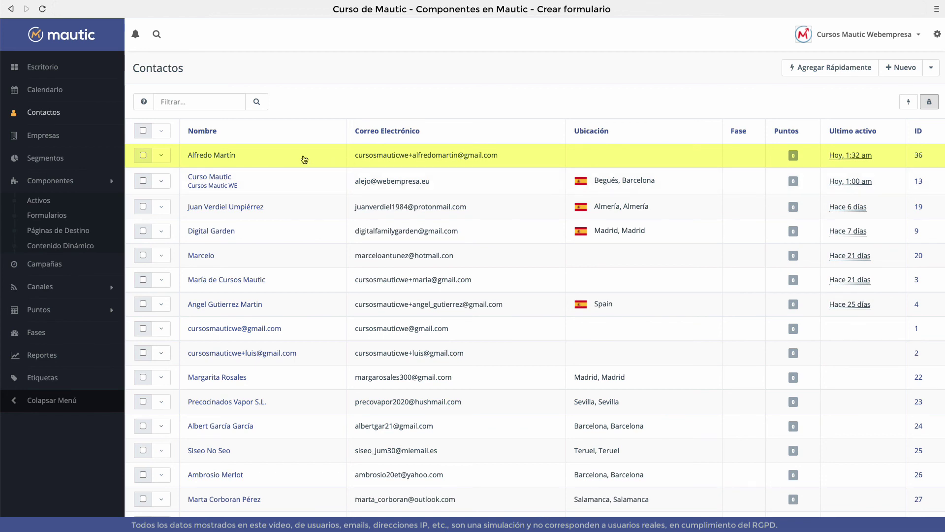
click(220, 157)
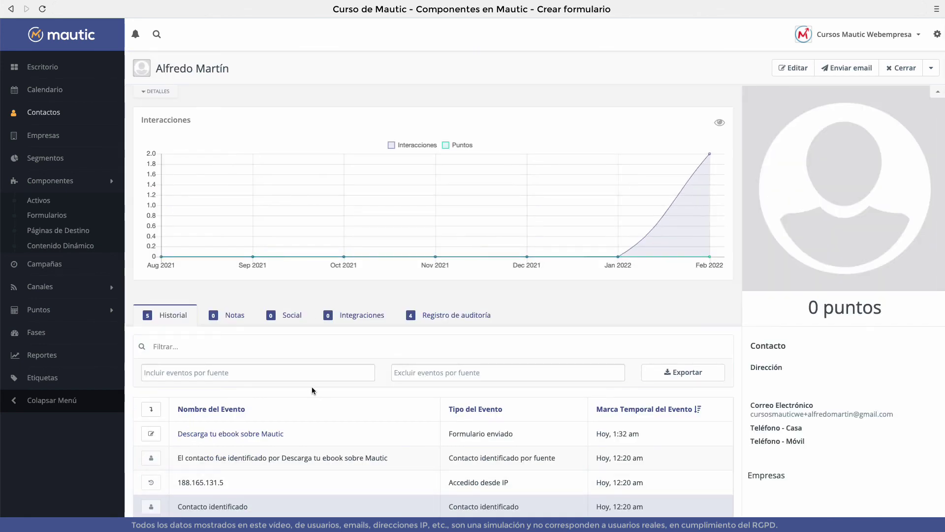
scroll(312, 387, down, 3)
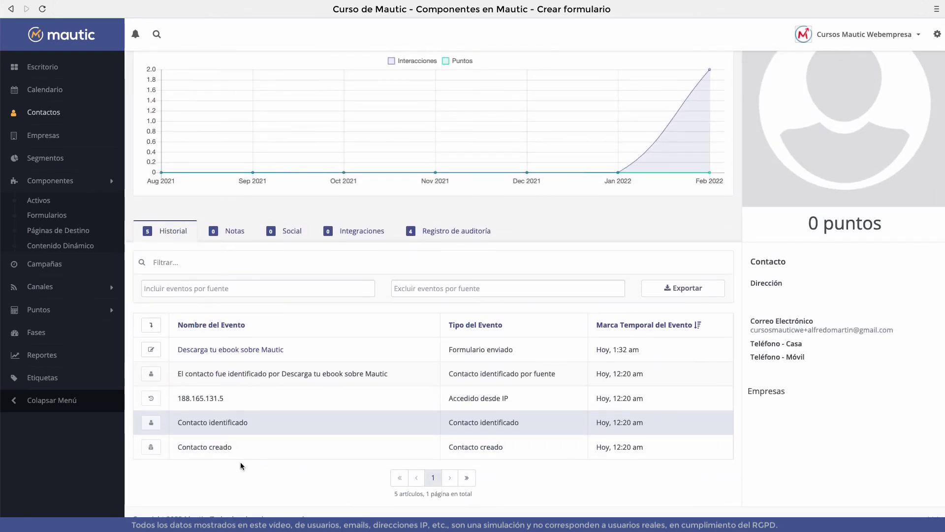